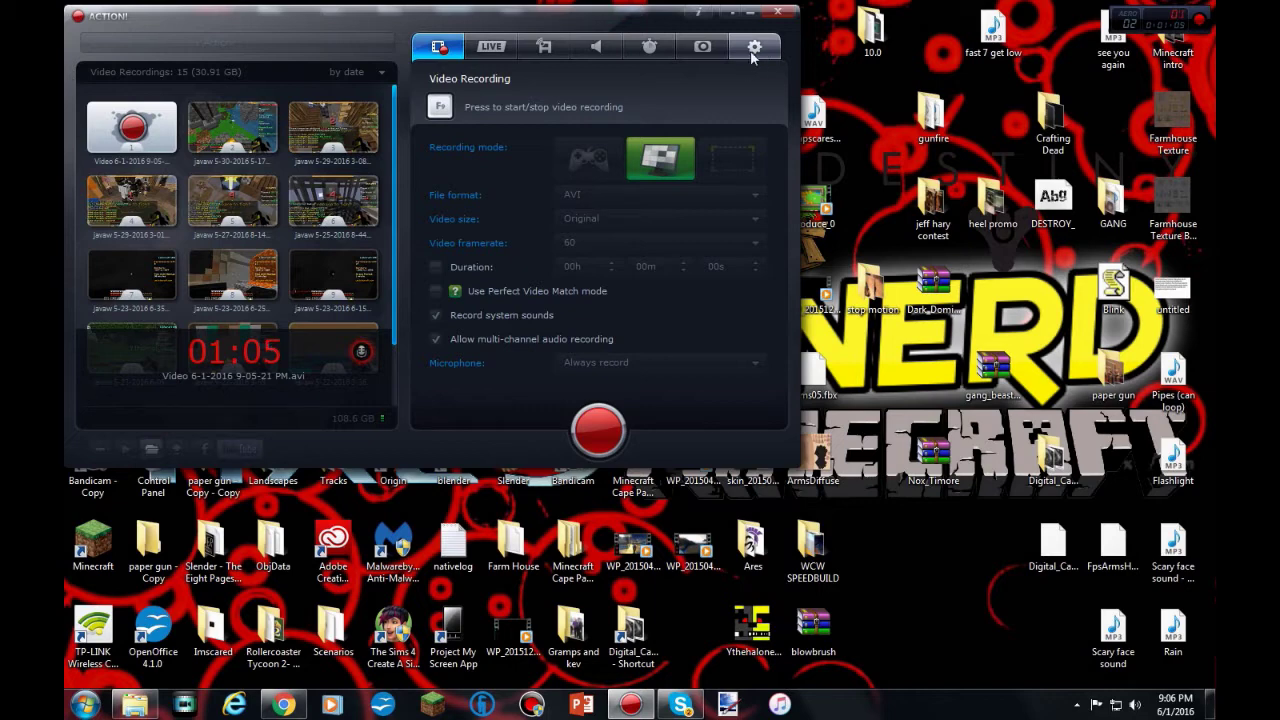
# Select Headphones (High Definition Audio Device) as the system sounds device in the audio settings, and return to the video recording settings
pyautogui.click(755, 48)
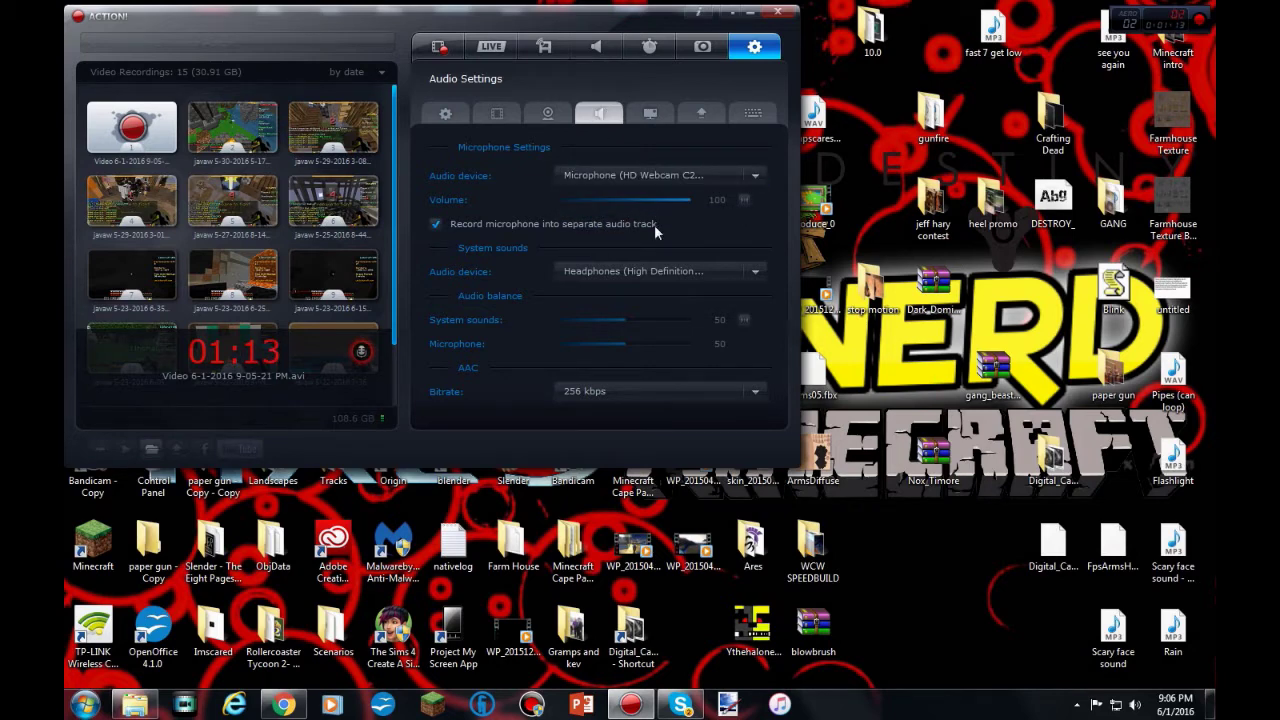
pyautogui.click(638, 273)
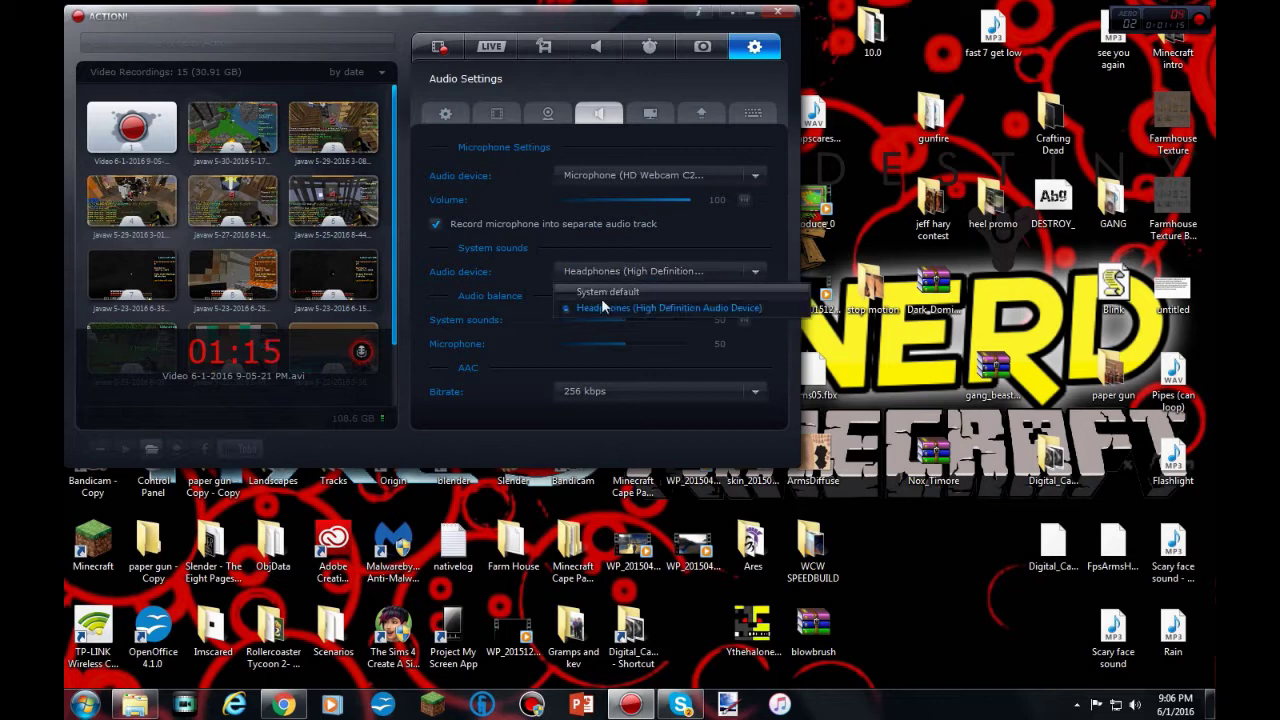
pyautogui.click(597, 266)
pyautogui.click(597, 266)
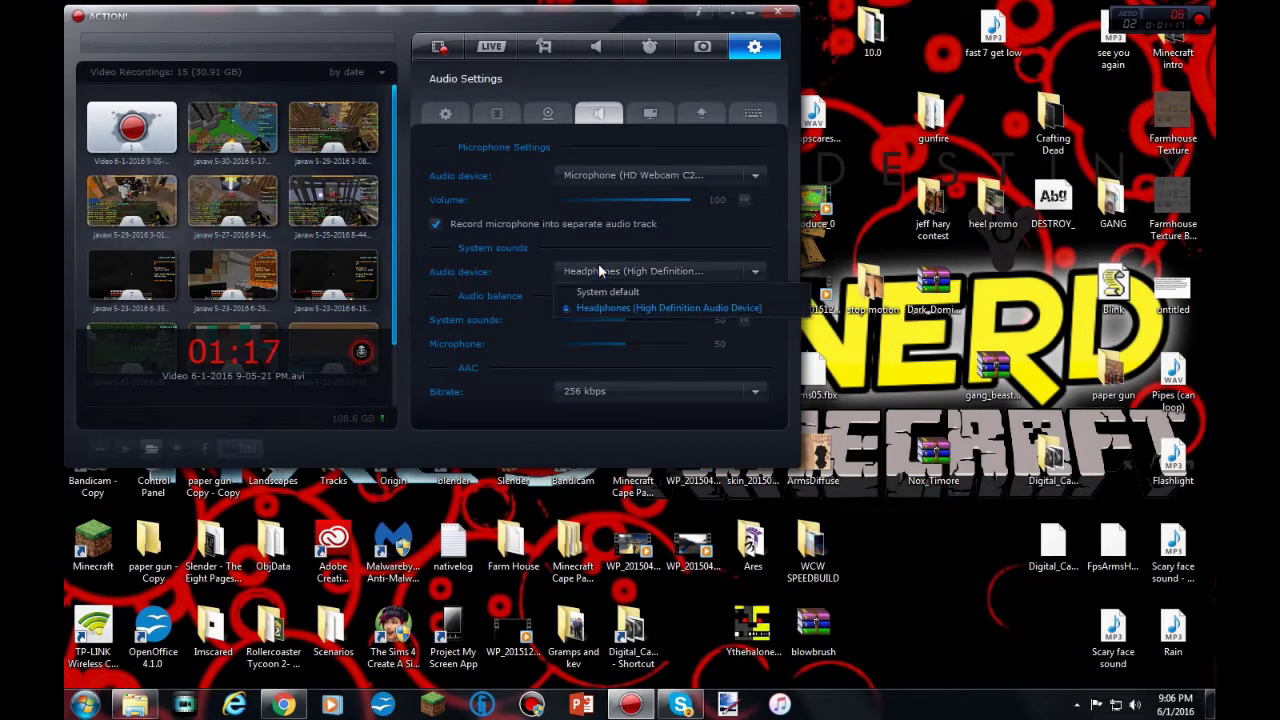
pyautogui.click(699, 306)
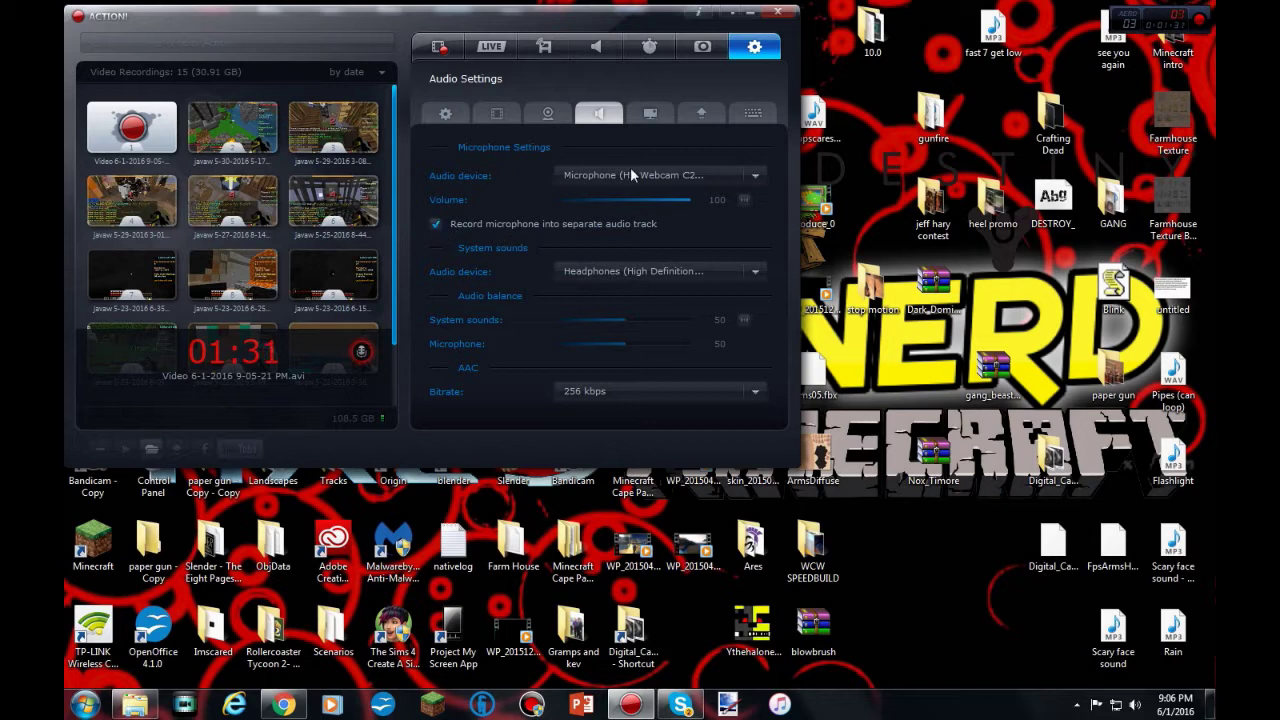
pyautogui.click(439, 47)
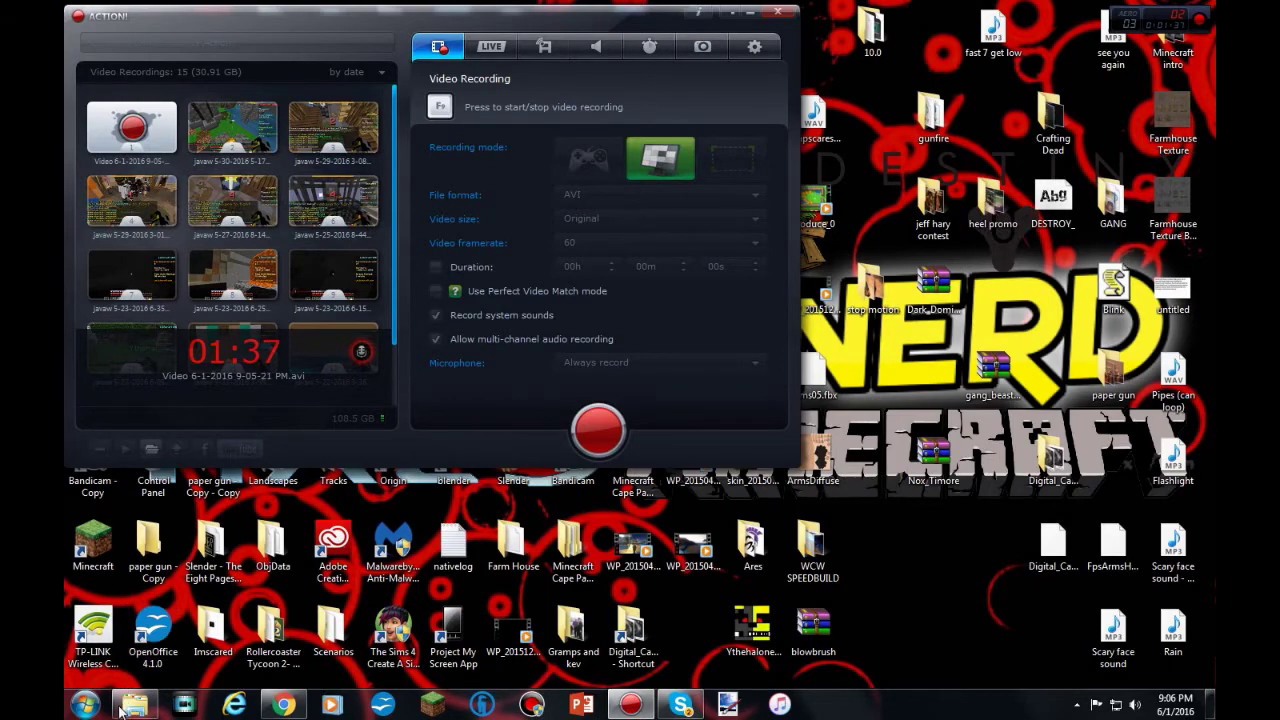
# Switch to the MCCommentary video folder in Windows Explorer and reposition its window
pyautogui.click(135, 704)
pyautogui.moveTo(500, 215); pyautogui.dragTo(771, 174)
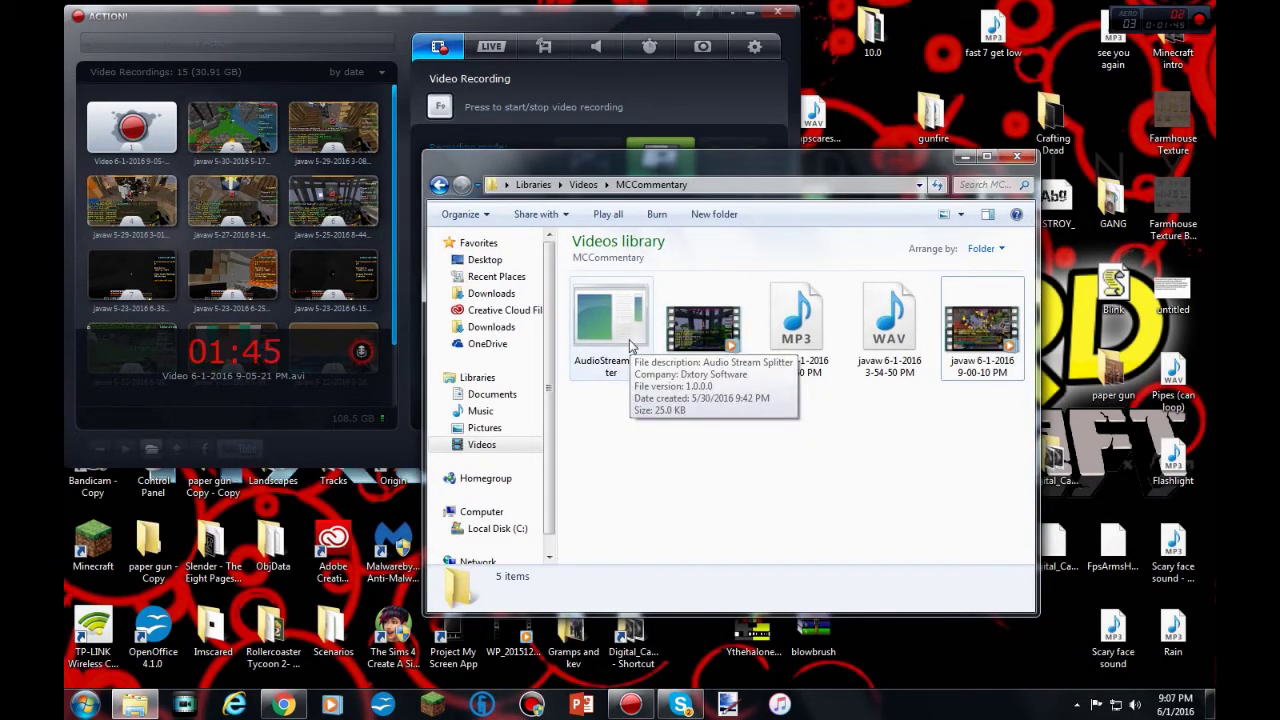
# Review the recorder's audio settings for recording the microphone into a separate audio track, and return to the video recording settings
pyautogui.click(418, 384)
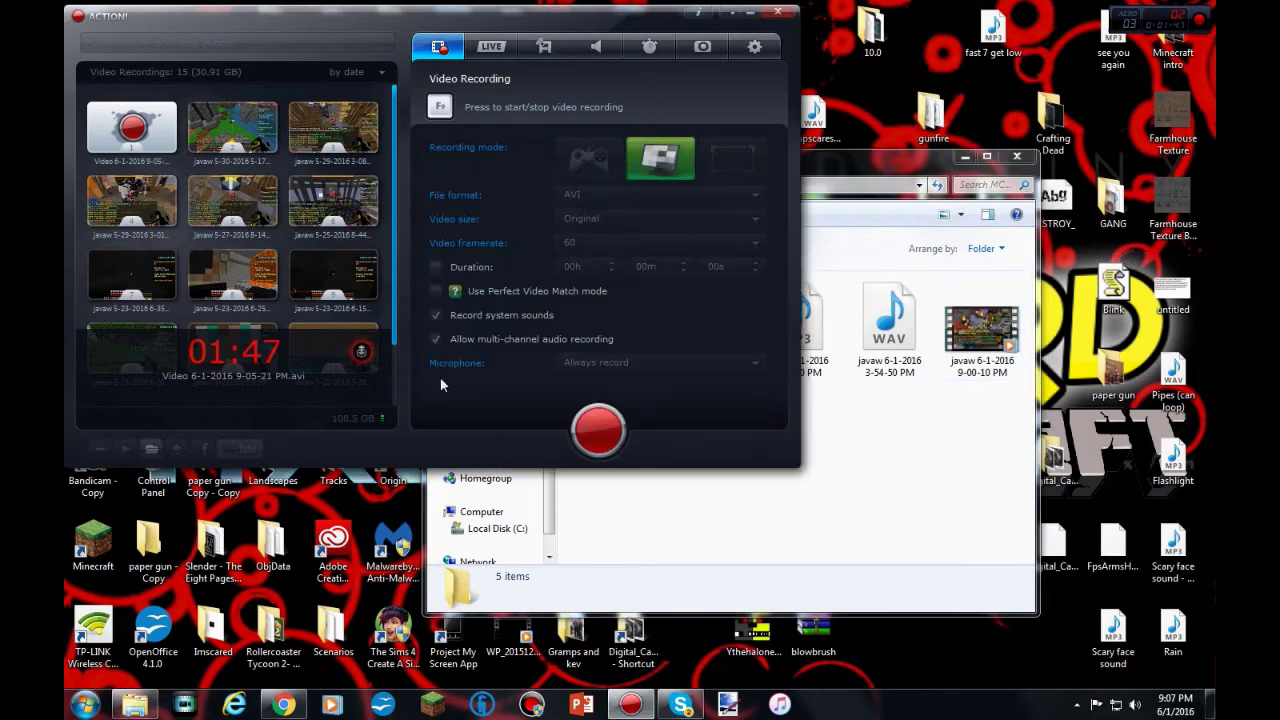
pyautogui.click(754, 47)
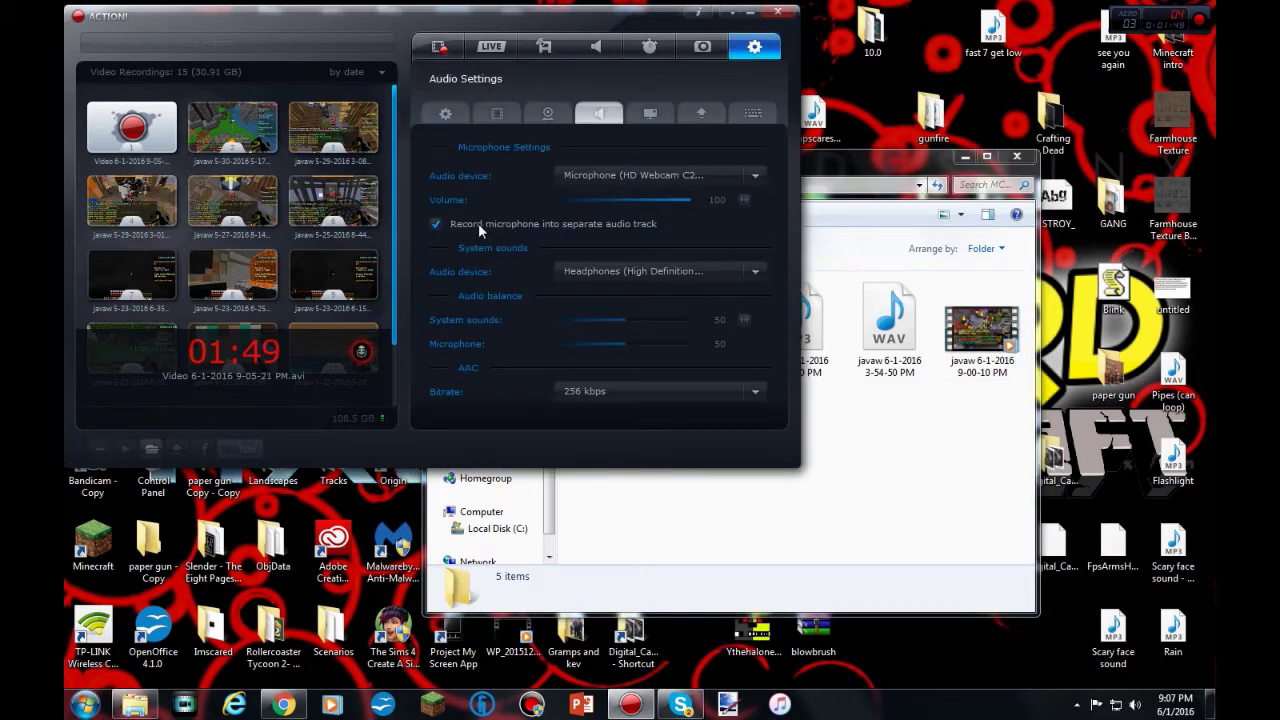
pyautogui.click(440, 47)
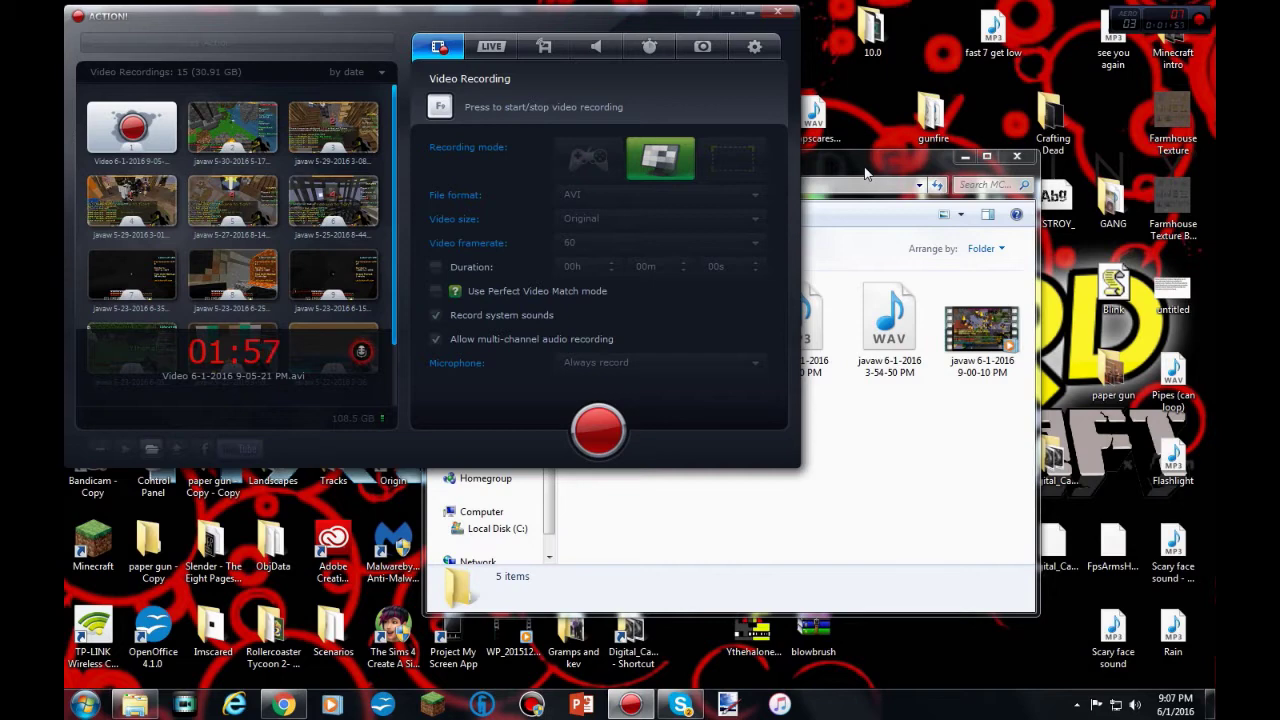
pyautogui.click(830, 230)
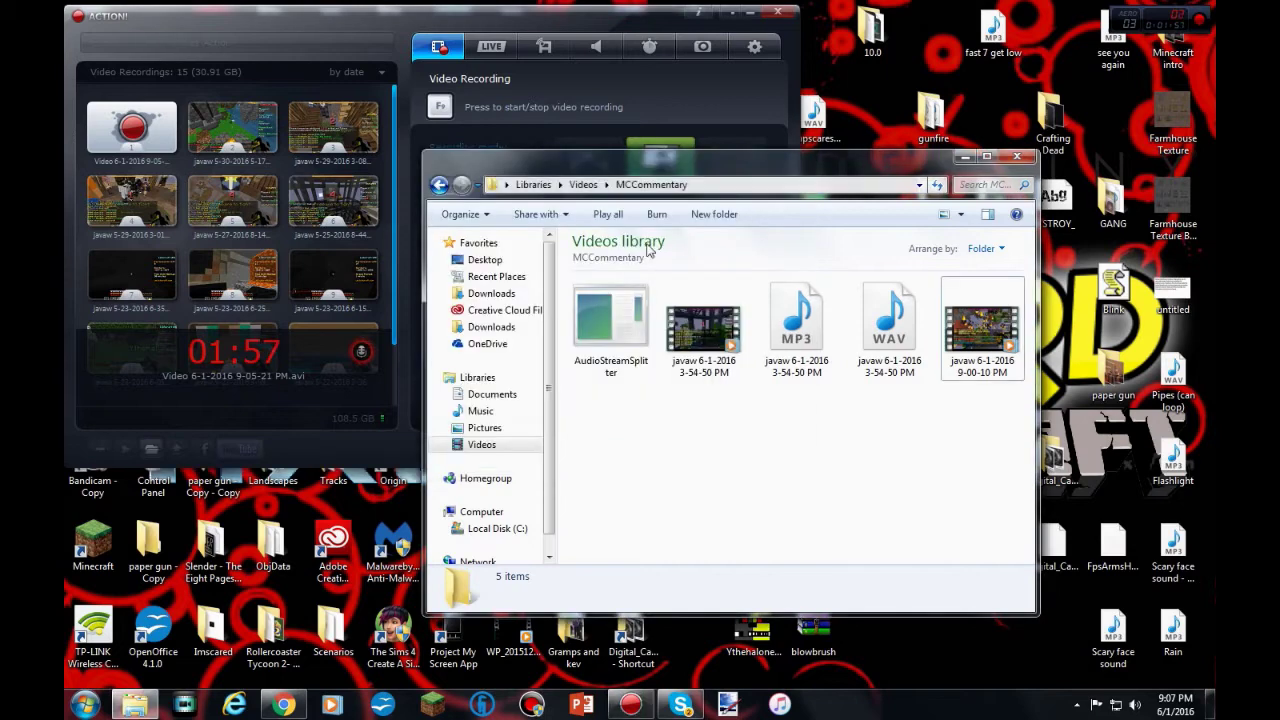
pyautogui.click(988, 345)
pyautogui.moveTo(988, 355); pyautogui.dragTo(608, 352)
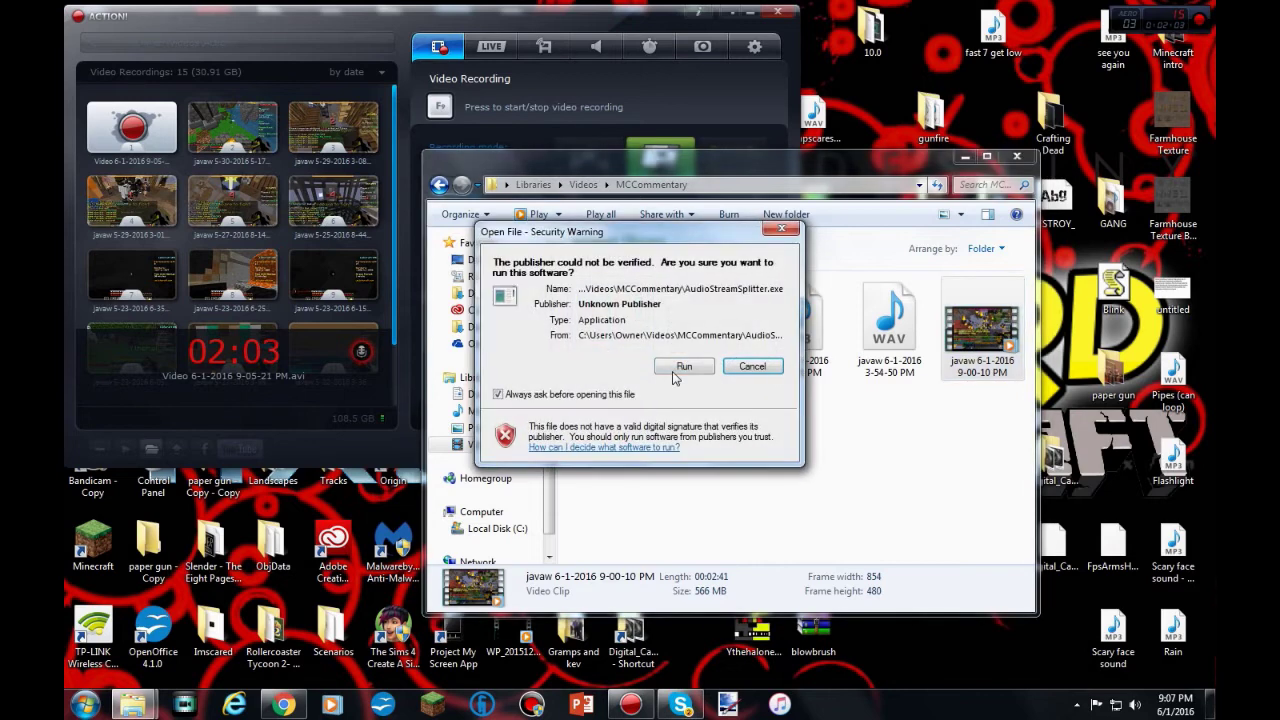
pyautogui.click(682, 370)
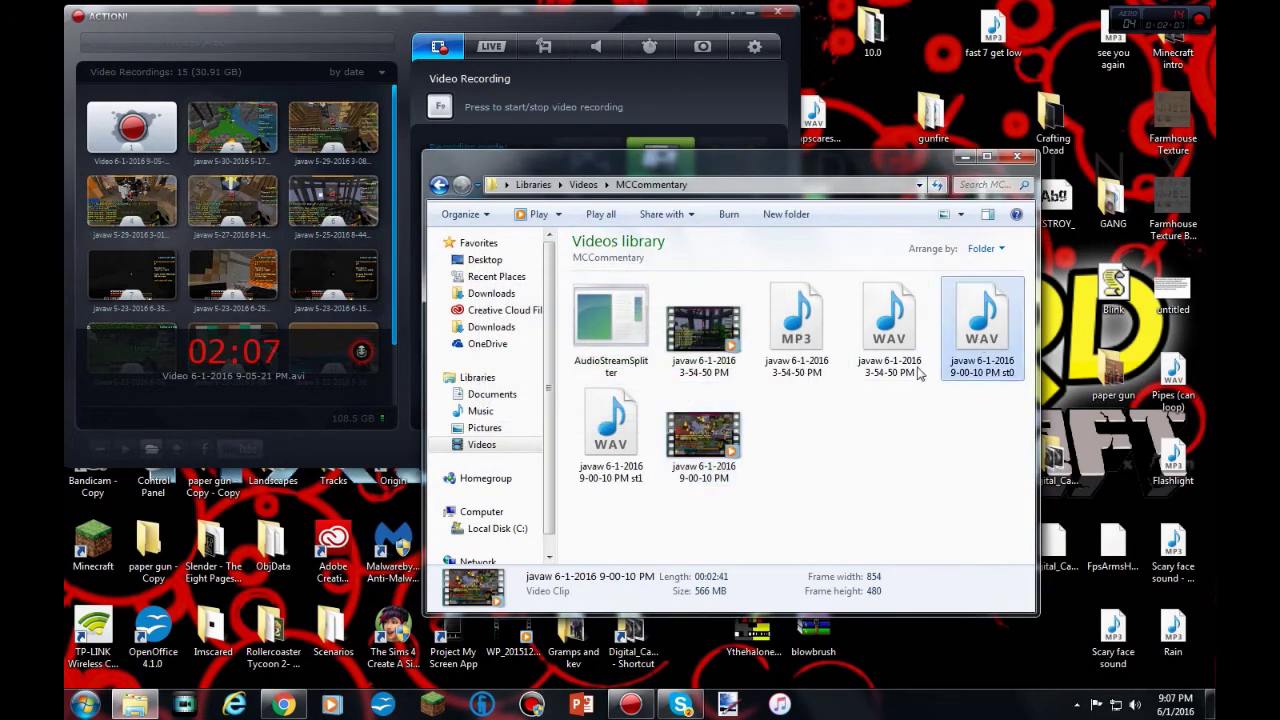
# Listen to the extracted st1 and st0 WAV files of the 9-00-10 PM recording, closing the media player after each
pyautogui.click(633, 425)
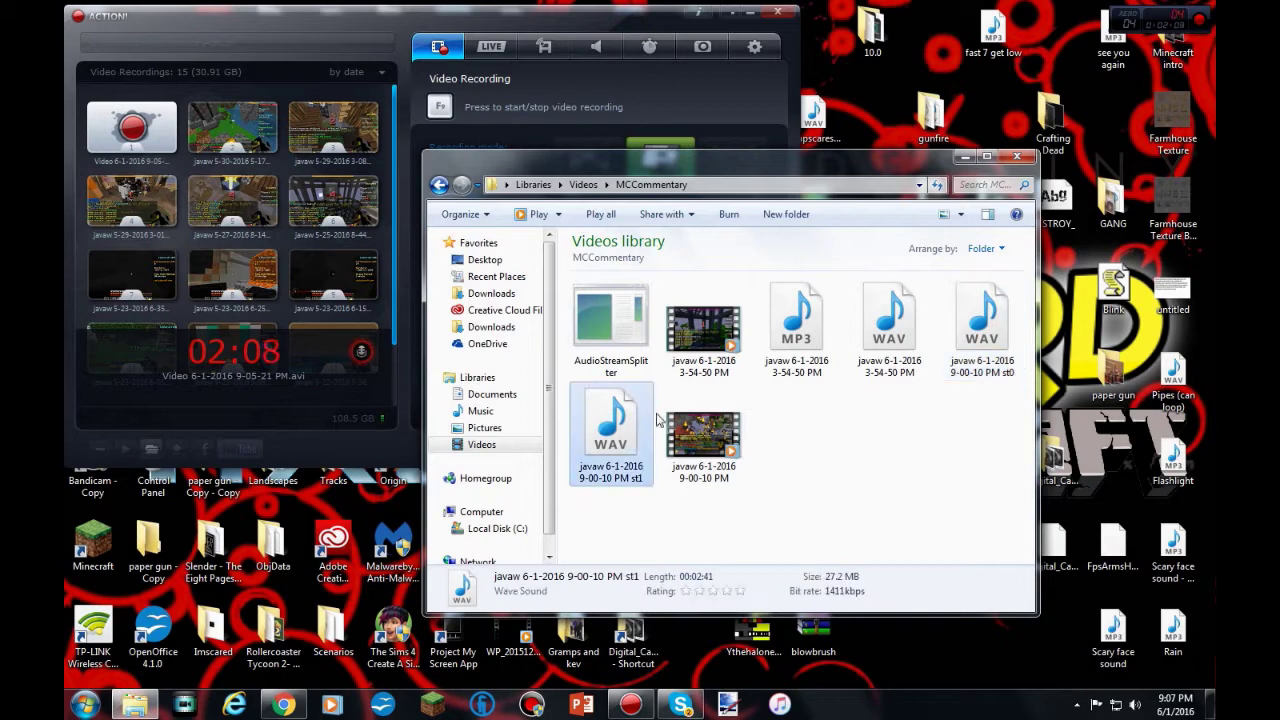
pyautogui.doubleClick(600, 455)
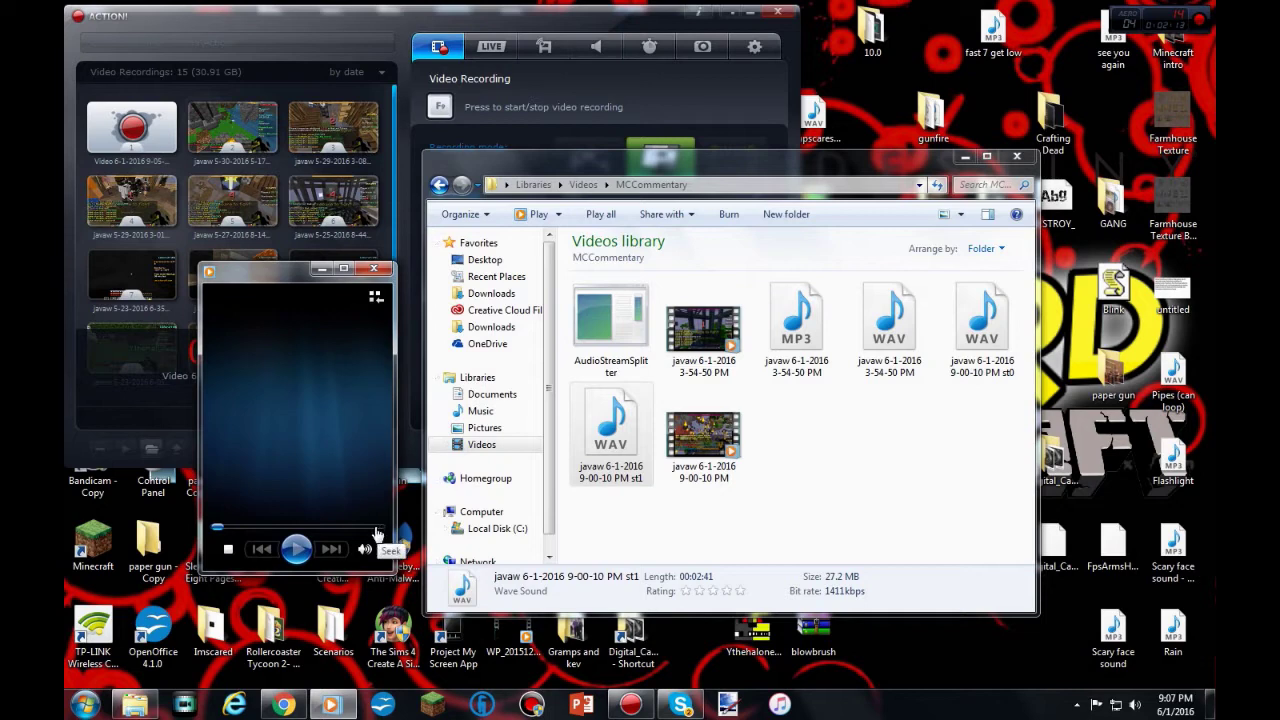
pyautogui.click(310, 548)
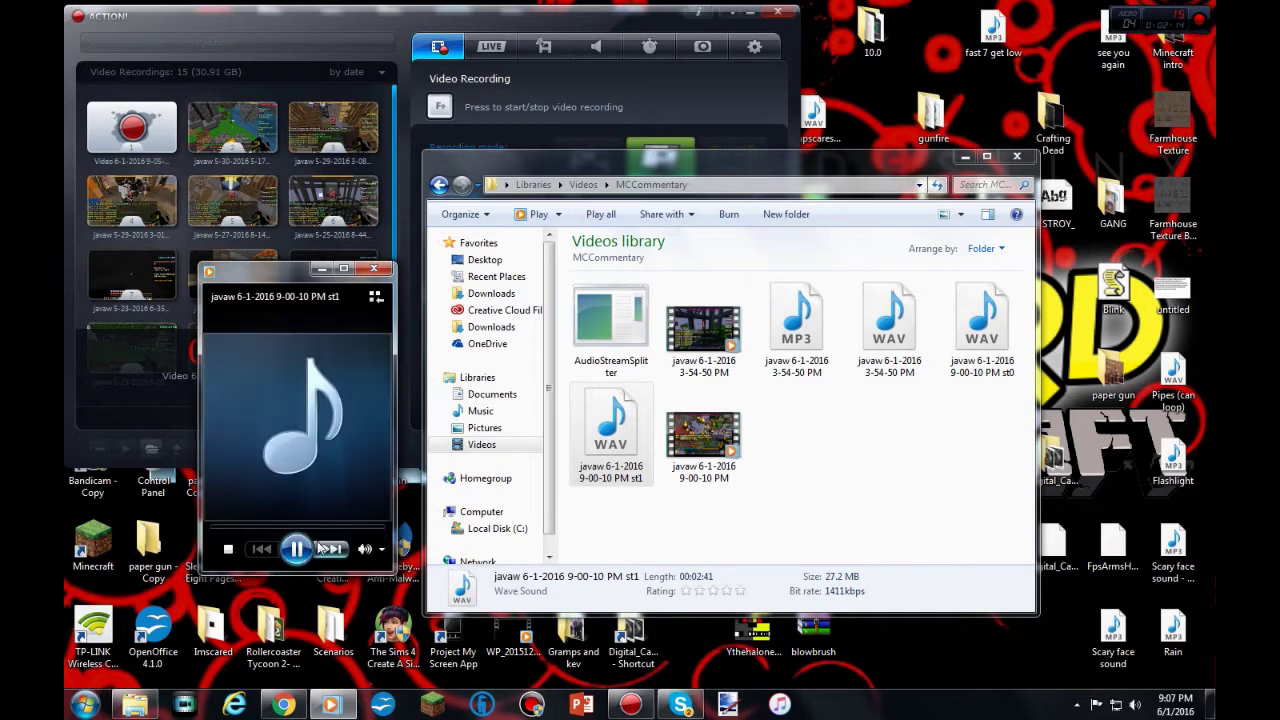
pyautogui.click(383, 270)
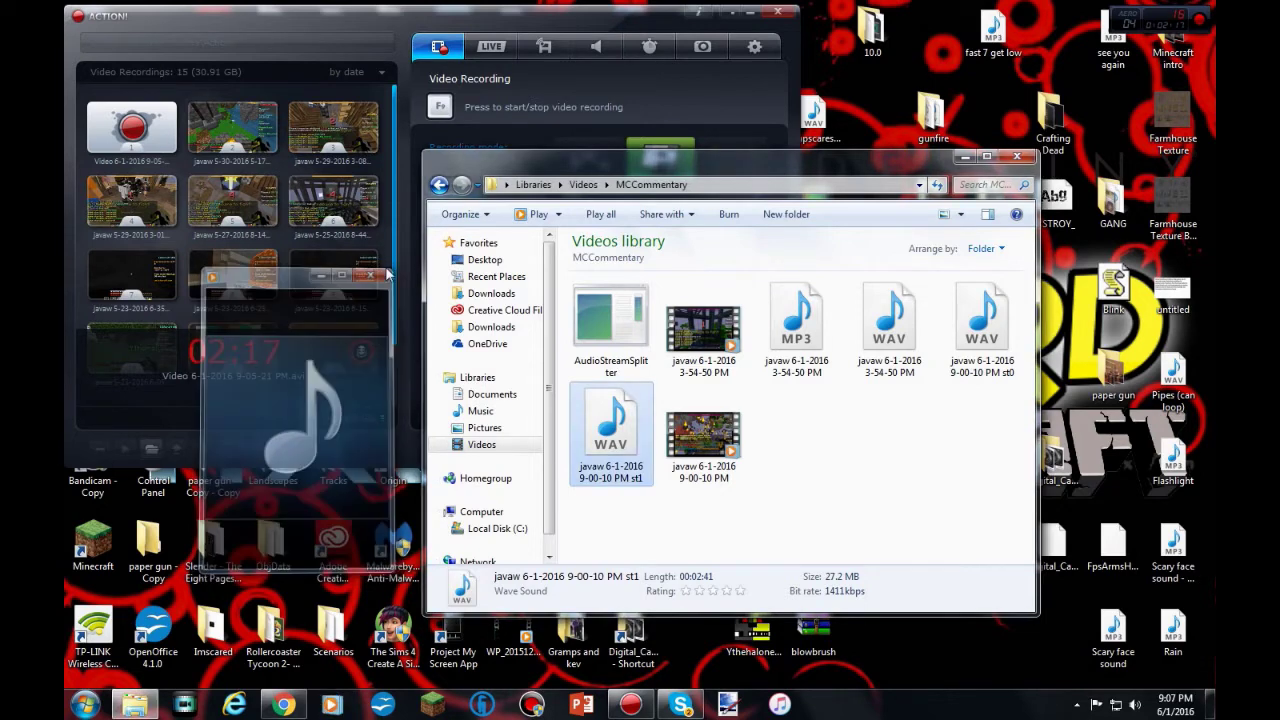
pyautogui.doubleClick(972, 343)
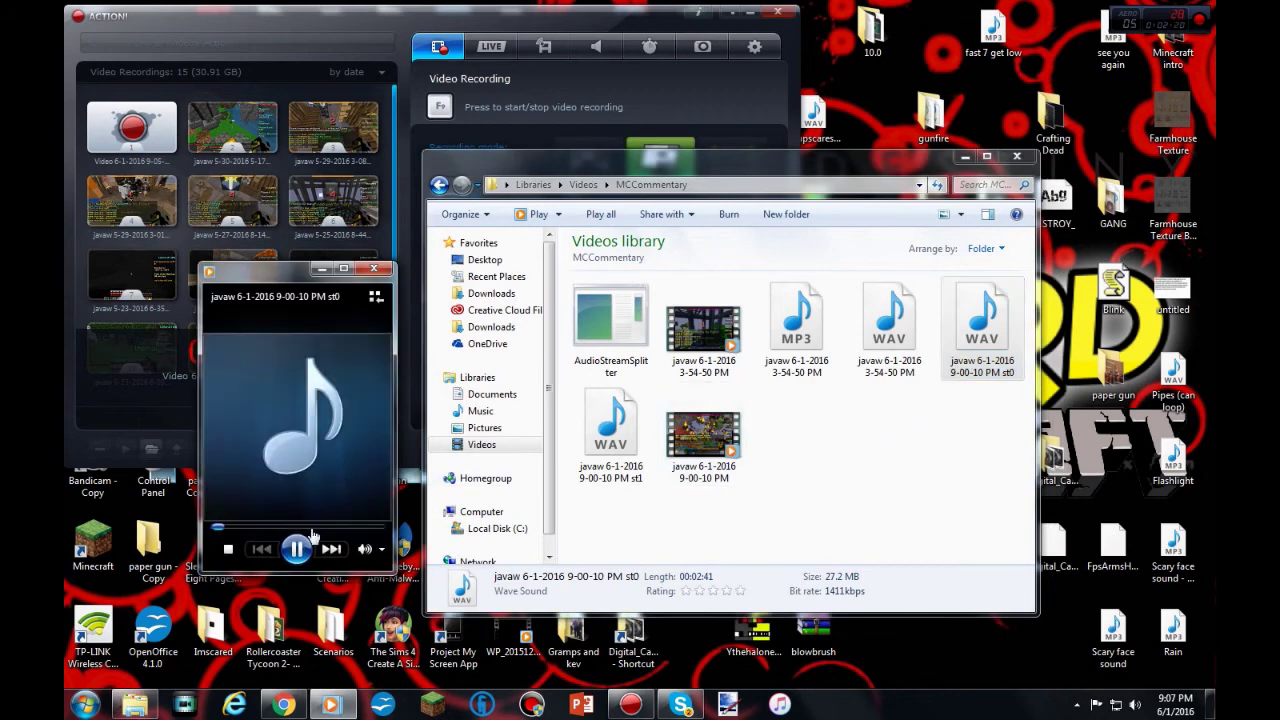
pyautogui.click(370, 268)
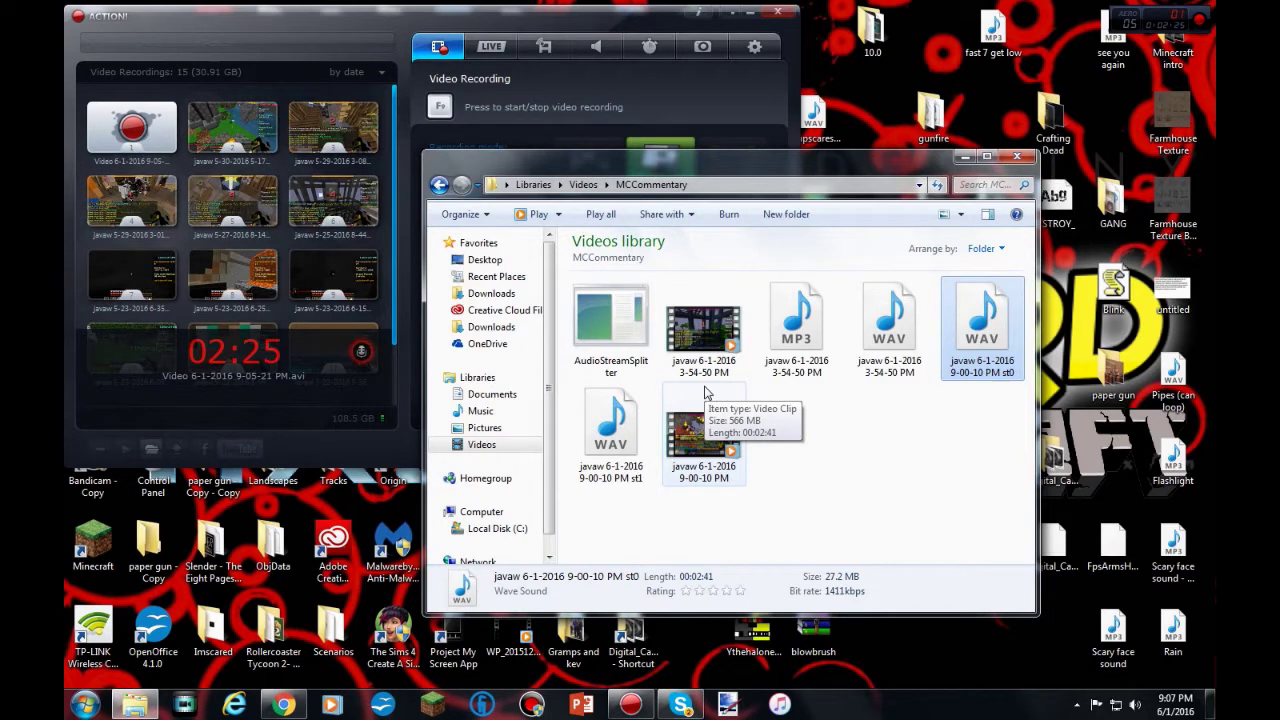
pyautogui.click(886, 444)
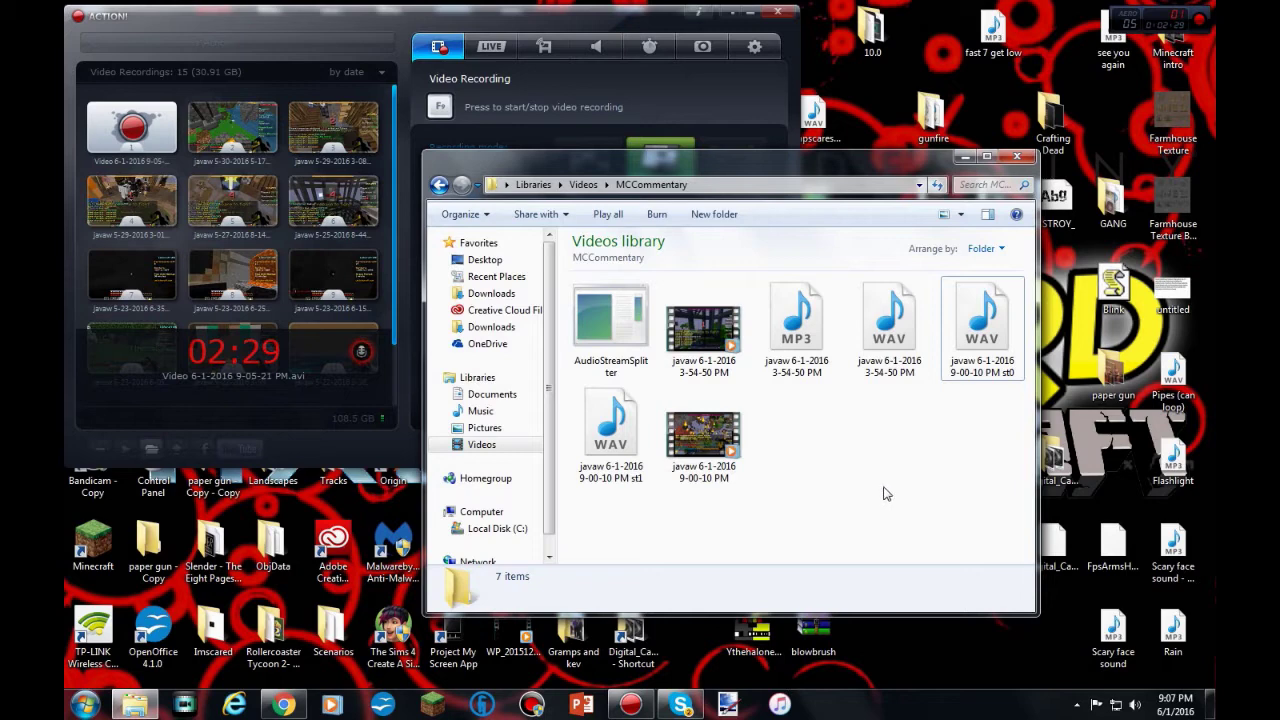
# Launch CyberLink PowerDirector 10
pyautogui.rightClick(183, 705)
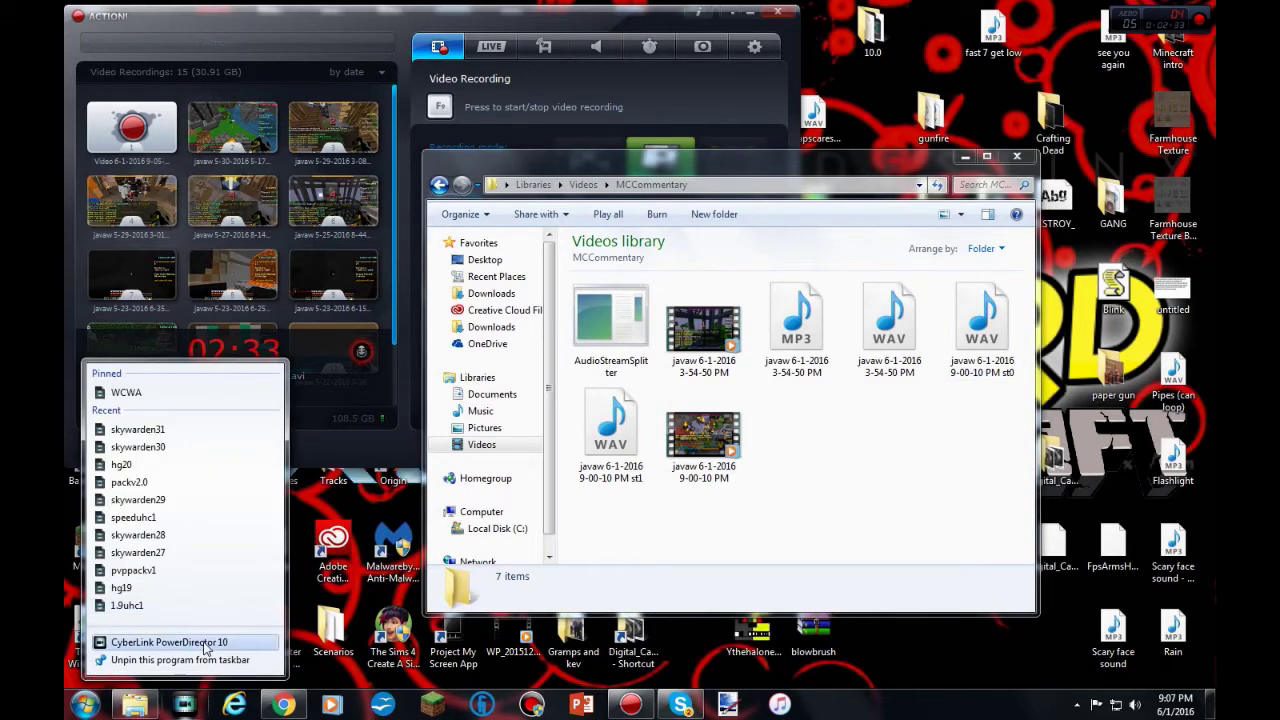
pyautogui.click(205, 645)
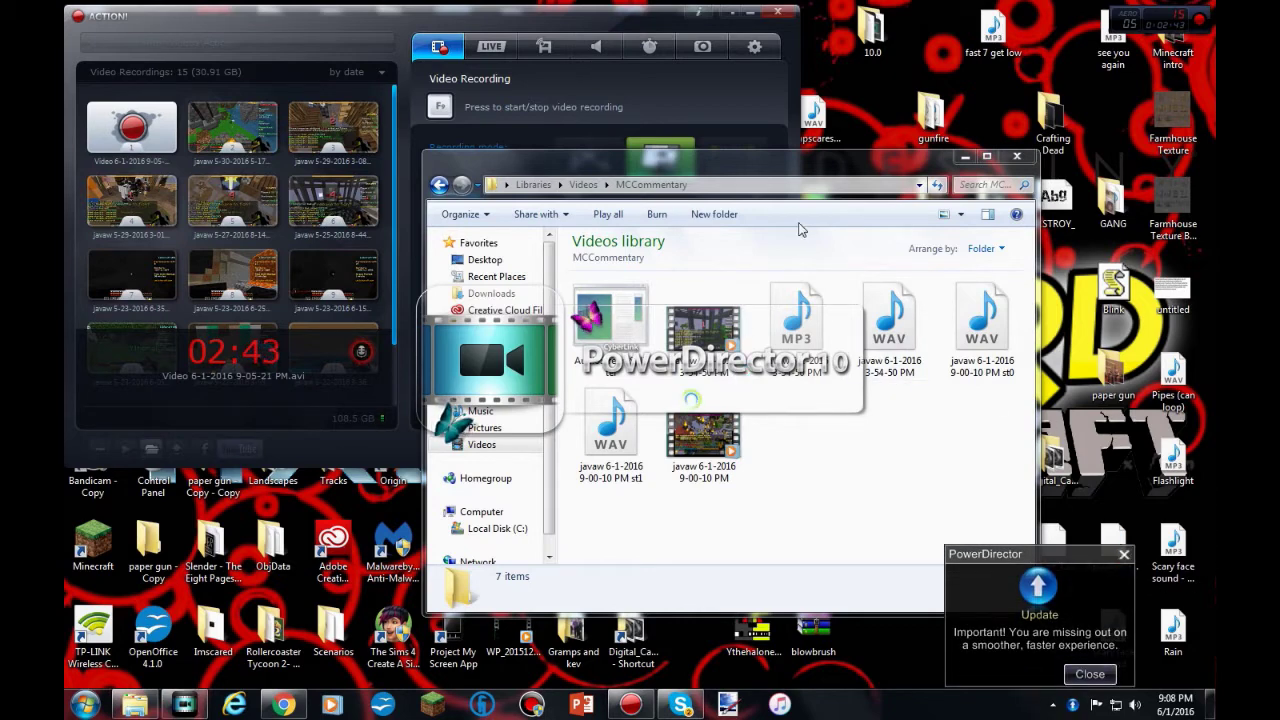
# Review the recorder's multi-channel audio and separate microphone track options in Action!, and minimize its window
pyautogui.click(620, 48)
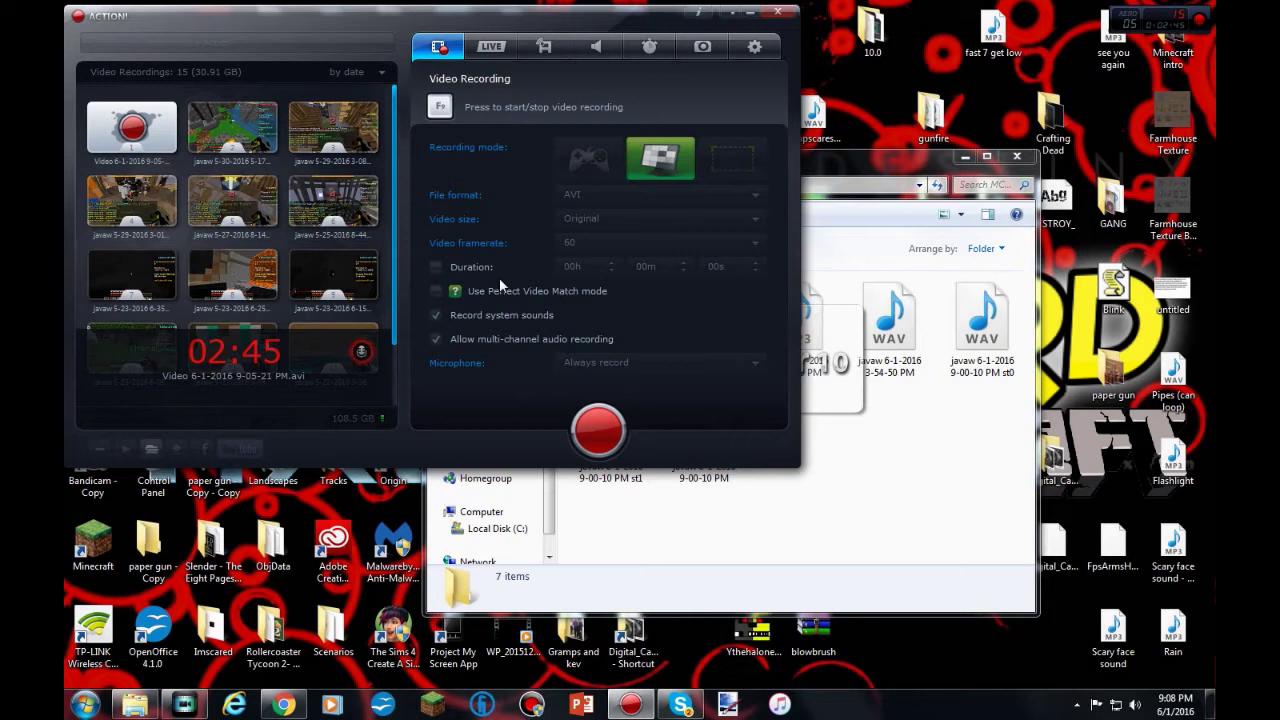
pyautogui.click(604, 48)
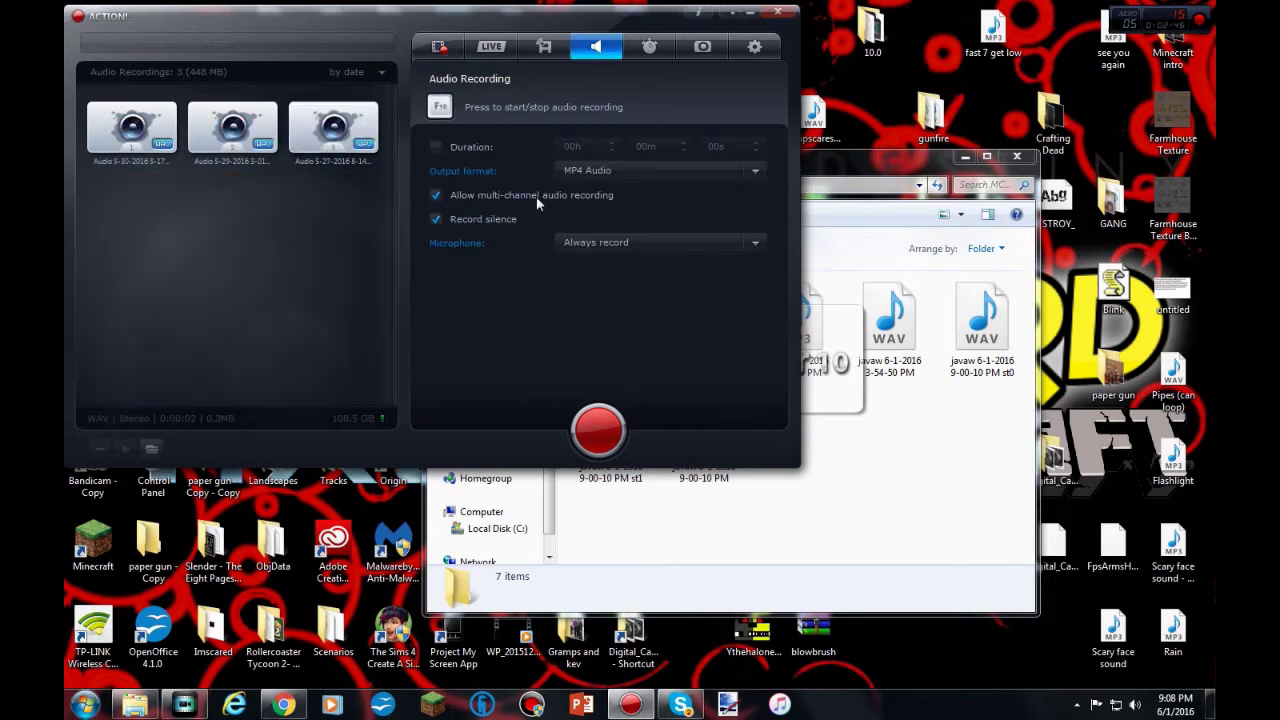
pyautogui.click(436, 54)
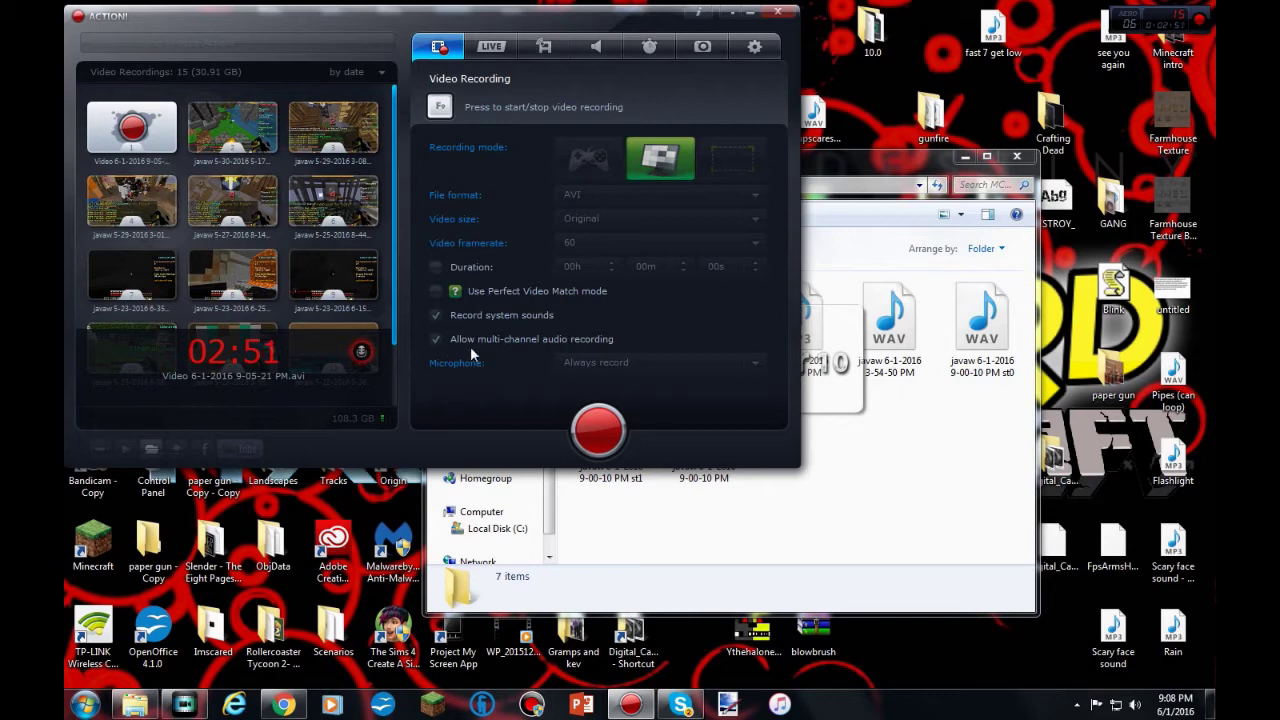
pyautogui.click(754, 46)
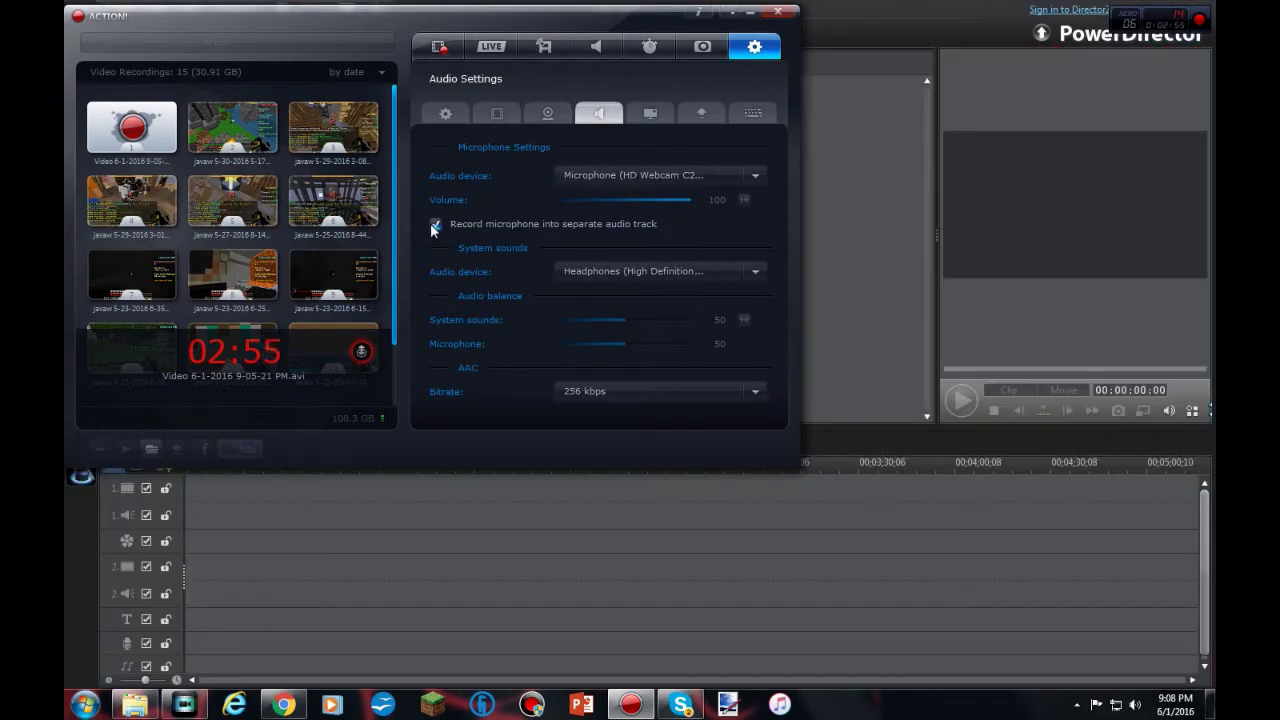
pyautogui.click(440, 47)
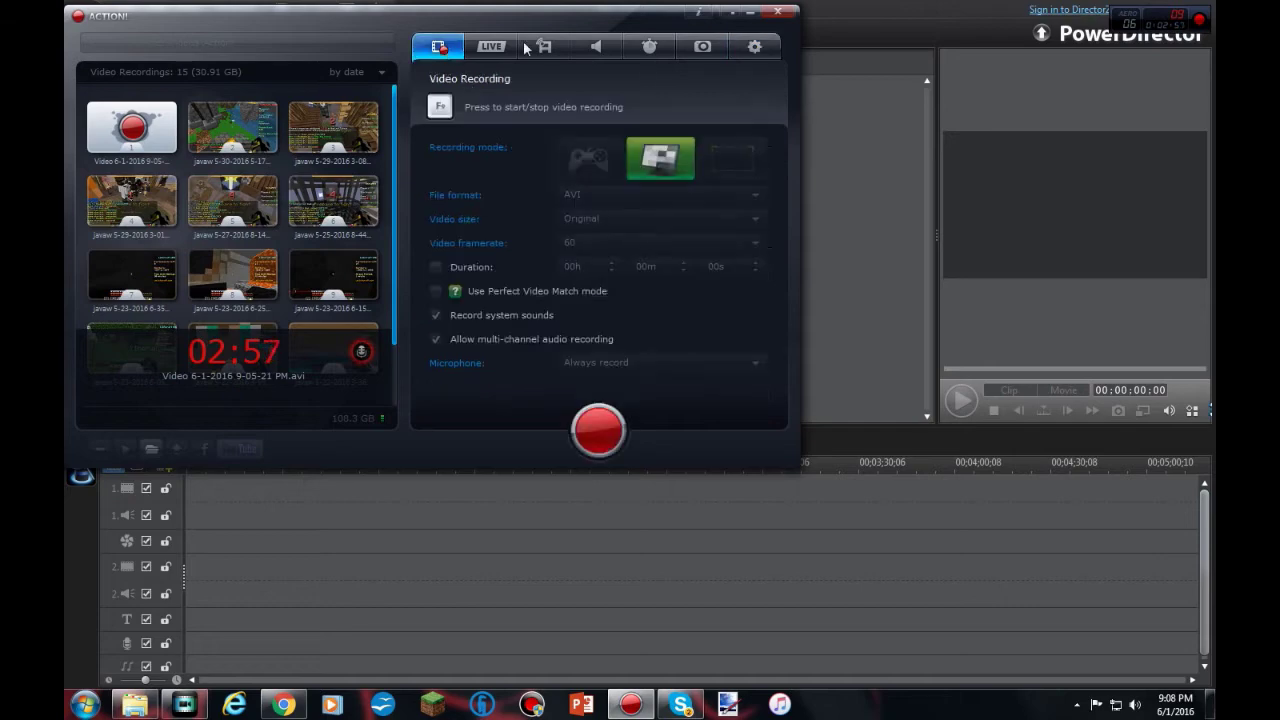
pyautogui.click(750, 15)
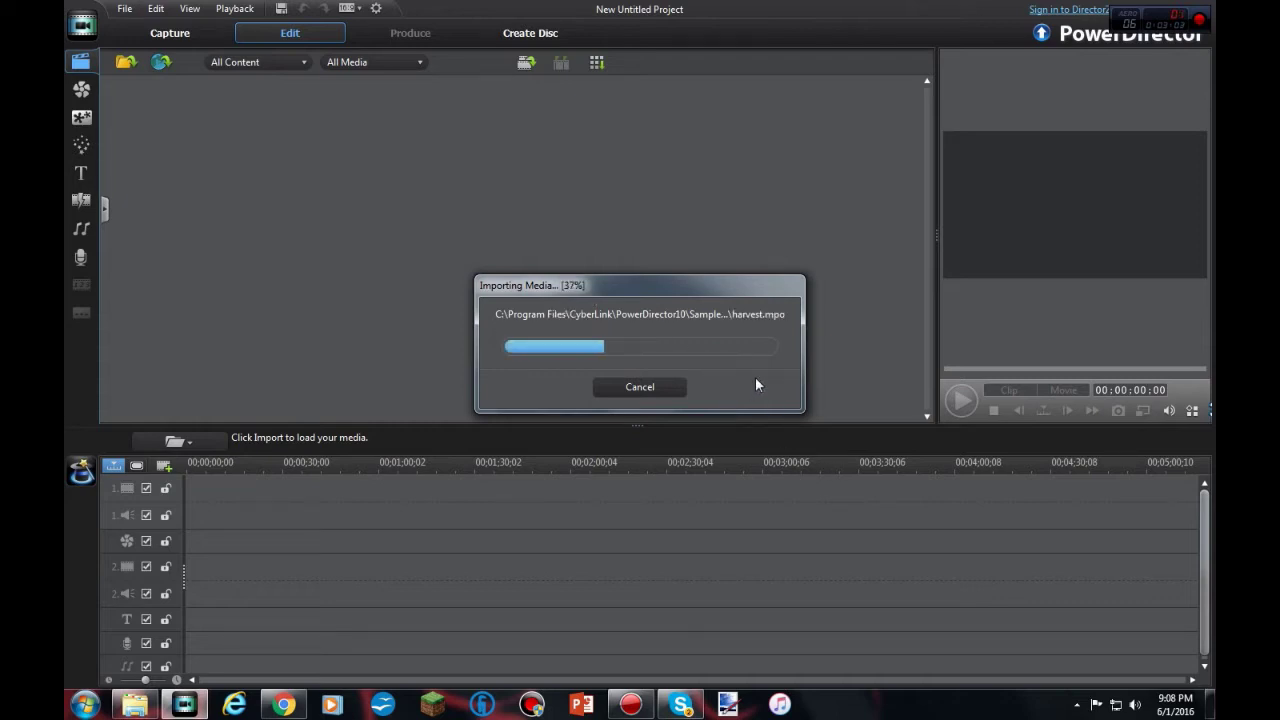
pyautogui.click(133, 706)
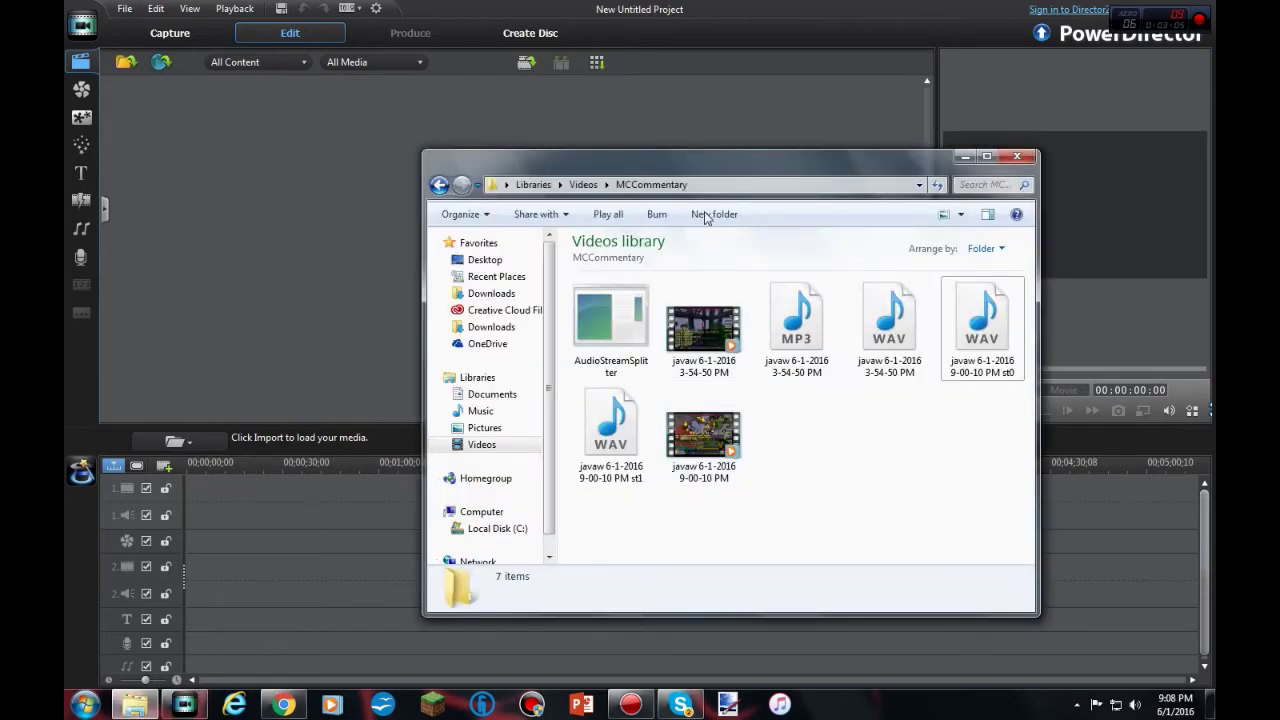
pyautogui.moveTo(688, 172); pyautogui.dragTo(704, 136)
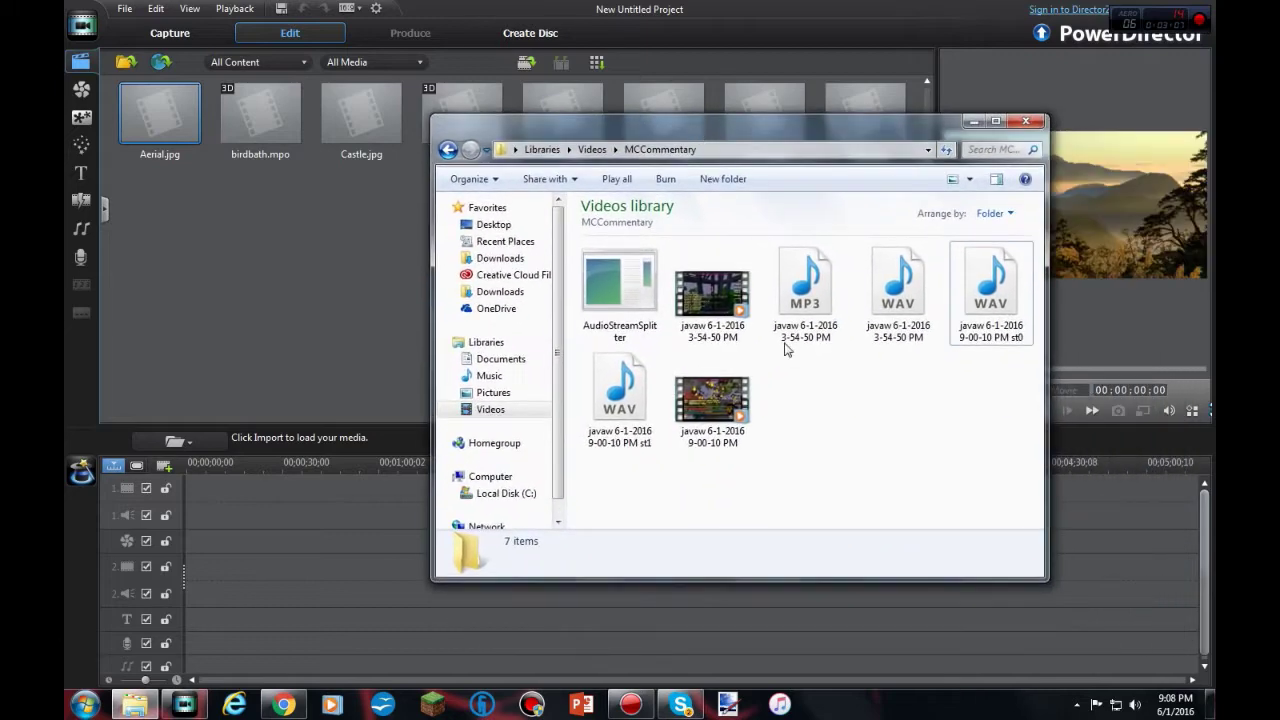
pyautogui.moveTo(712, 400); pyautogui.dragTo(345, 303)
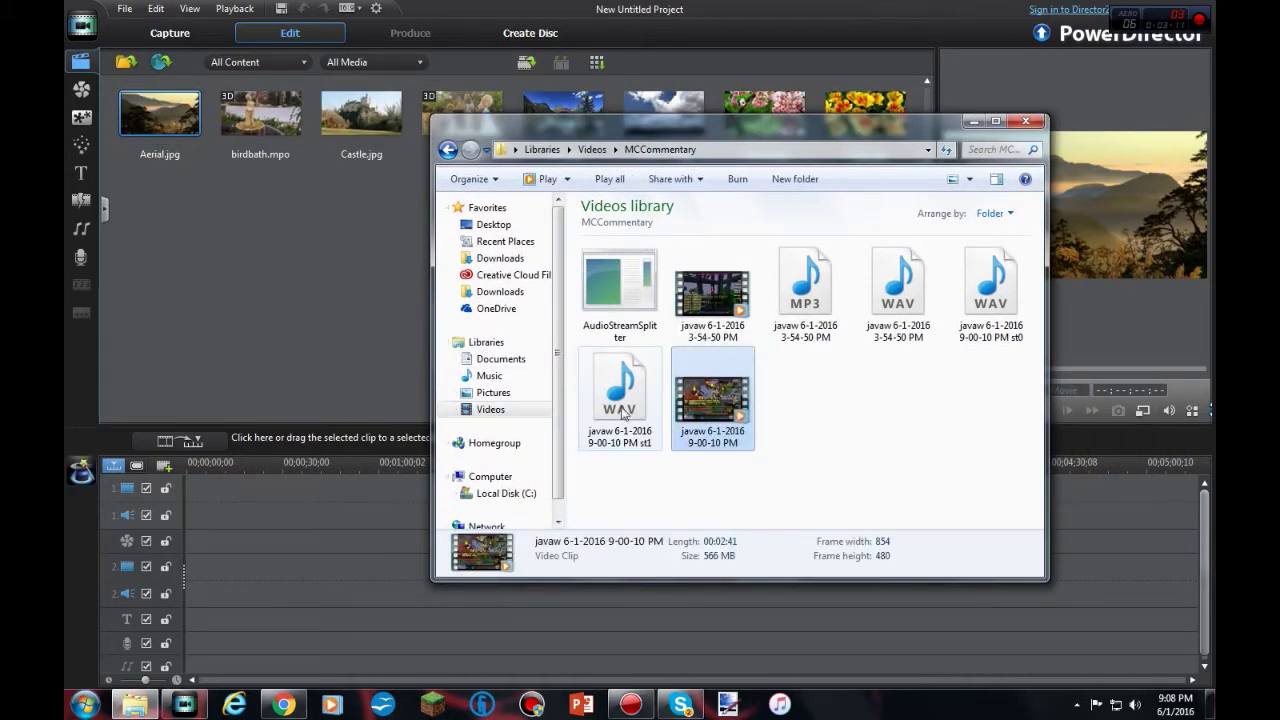
pyautogui.moveTo(670, 122); pyautogui.dragTo(671, 198)
pyautogui.moveTo(616, 472); pyautogui.dragTo(315, 335)
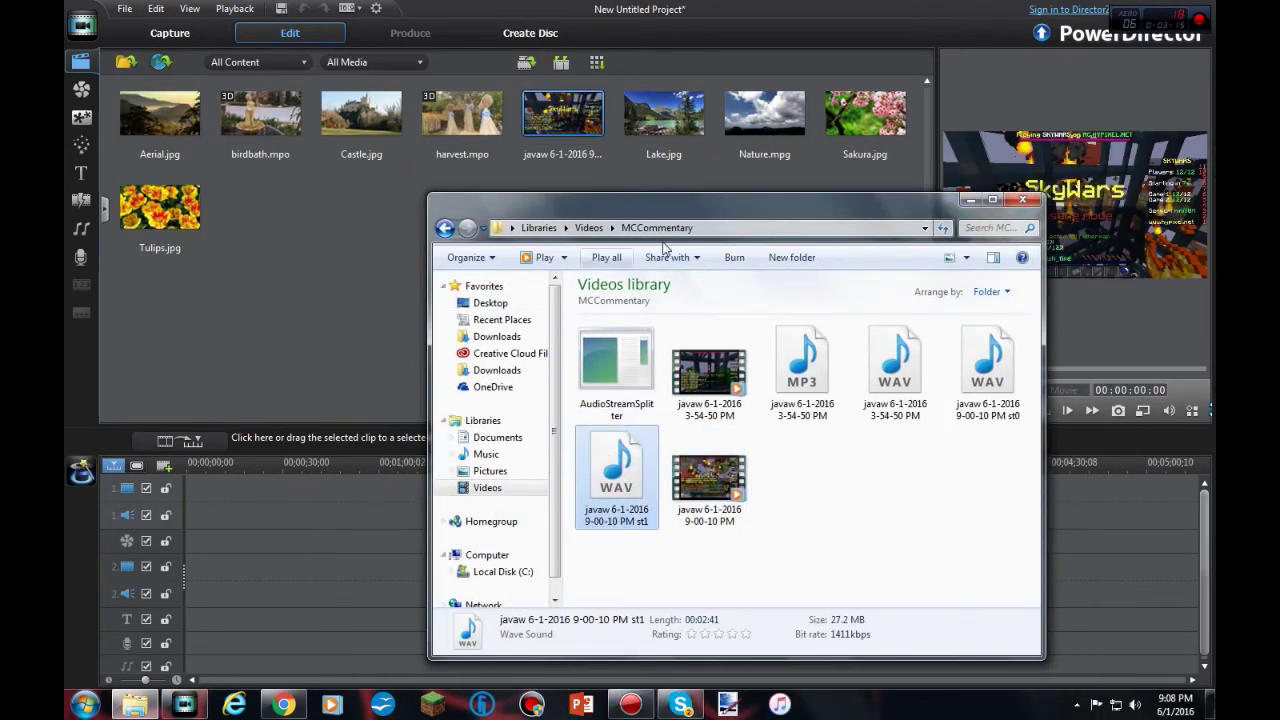
pyautogui.click(1005, 381)
pyautogui.moveTo(1005, 381); pyautogui.dragTo(867, 176)
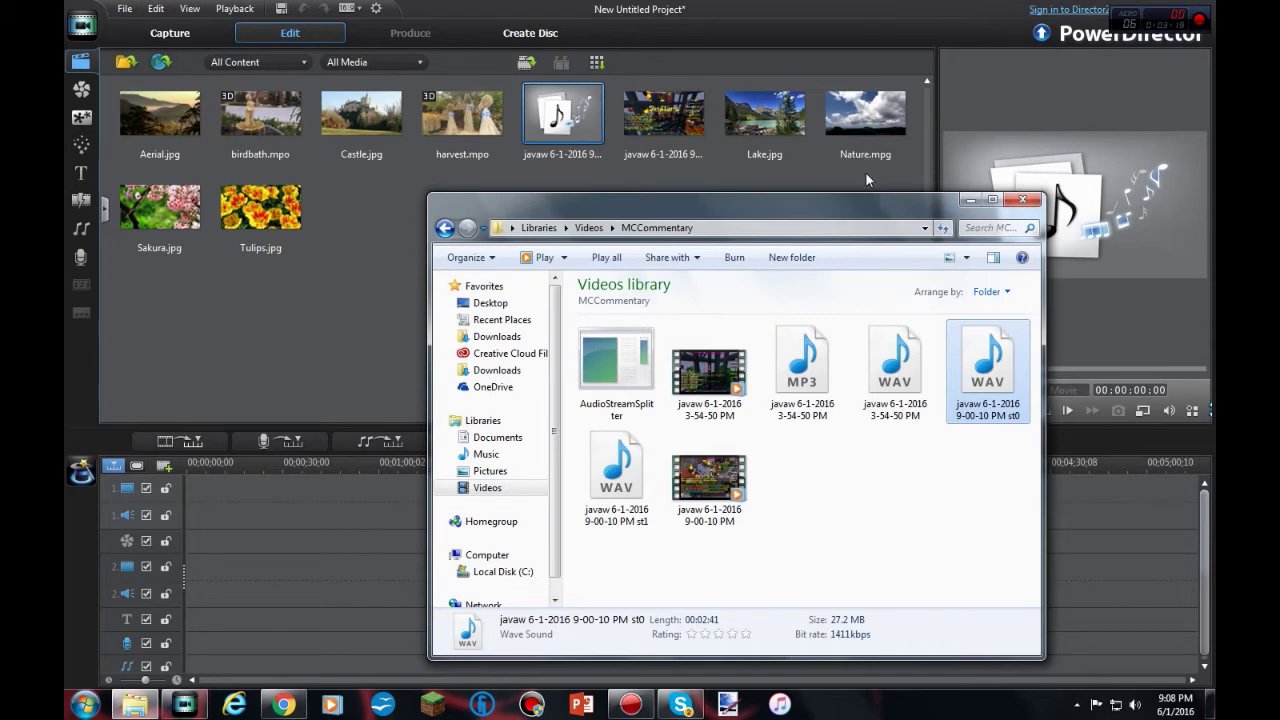
pyautogui.click(1036, 203)
pyautogui.moveTo(768, 130); pyautogui.dragTo(192, 490)
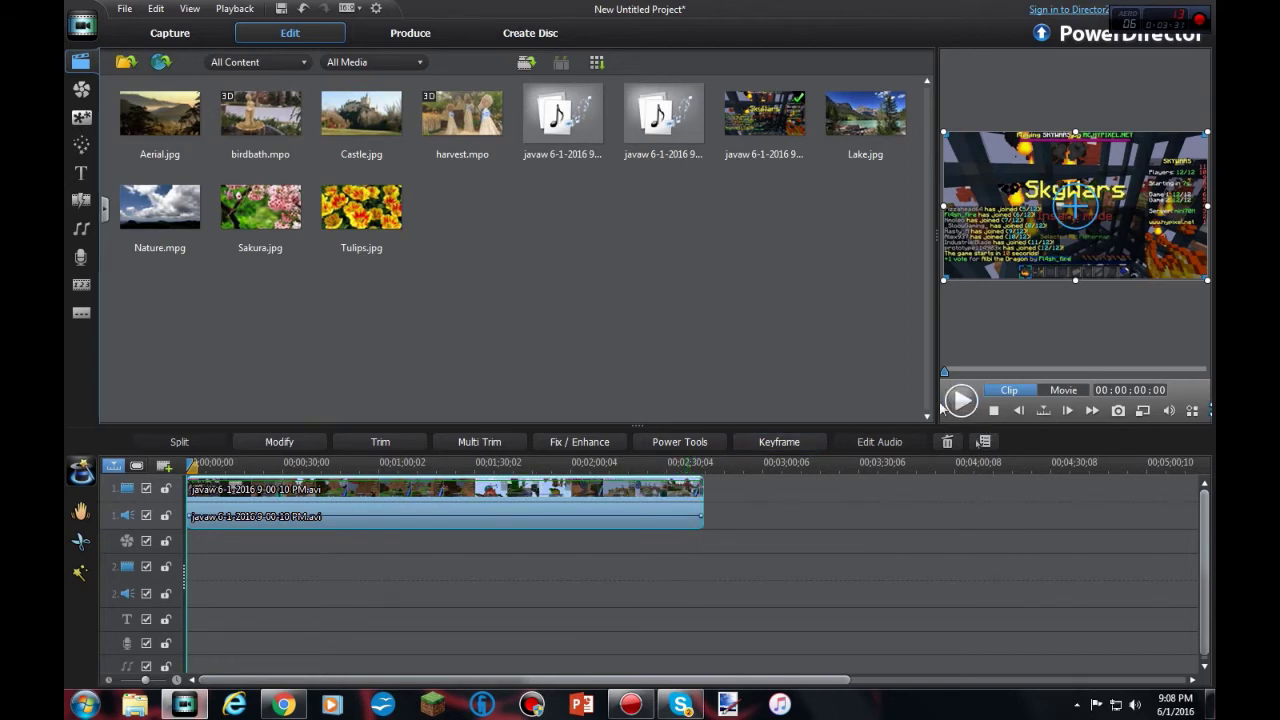
pyautogui.click(964, 400)
pyautogui.press('space')
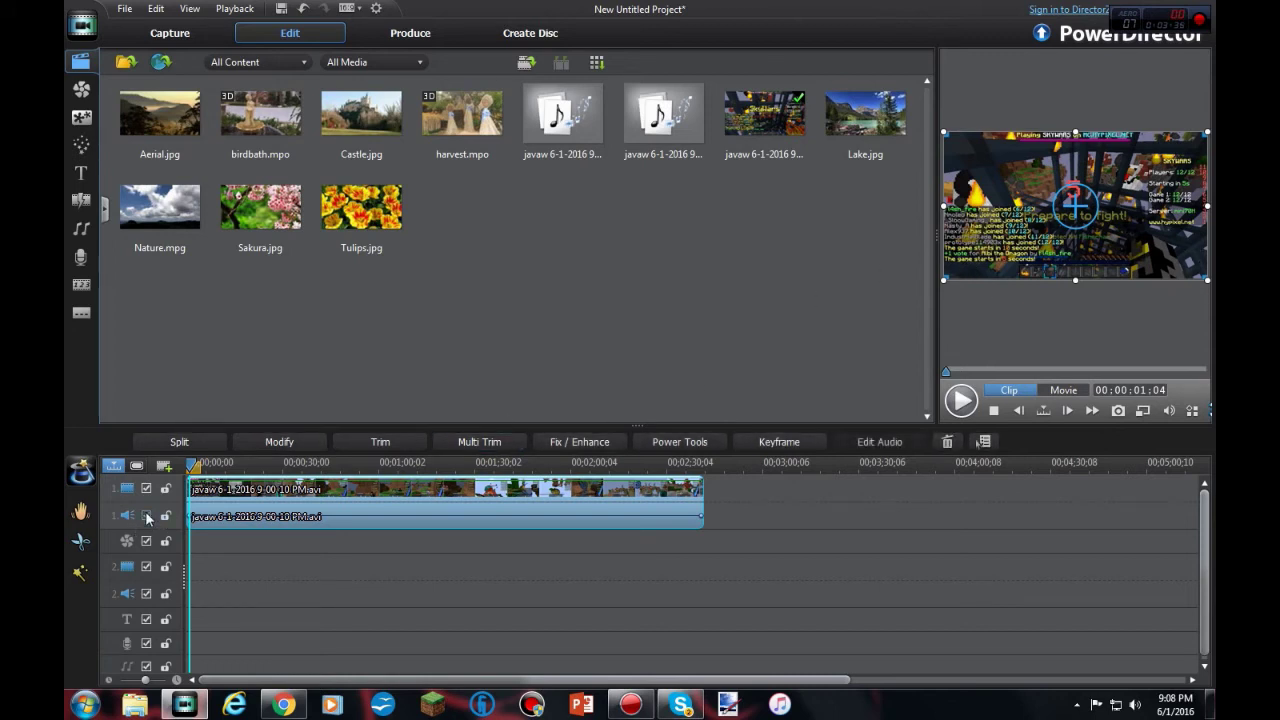
pyautogui.click(146, 516)
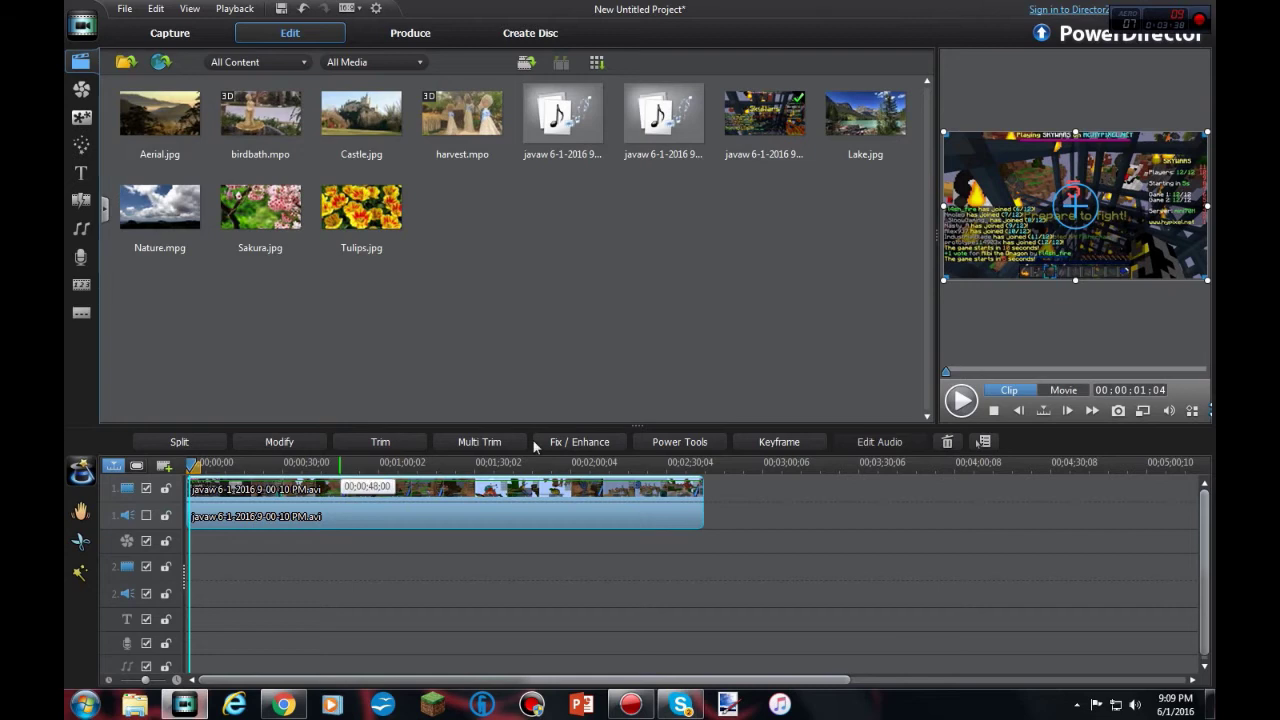
# Play short previews of the gameplay video and of the first javaw 6-1-2016 WAV file in the media library
pyautogui.click(966, 403)
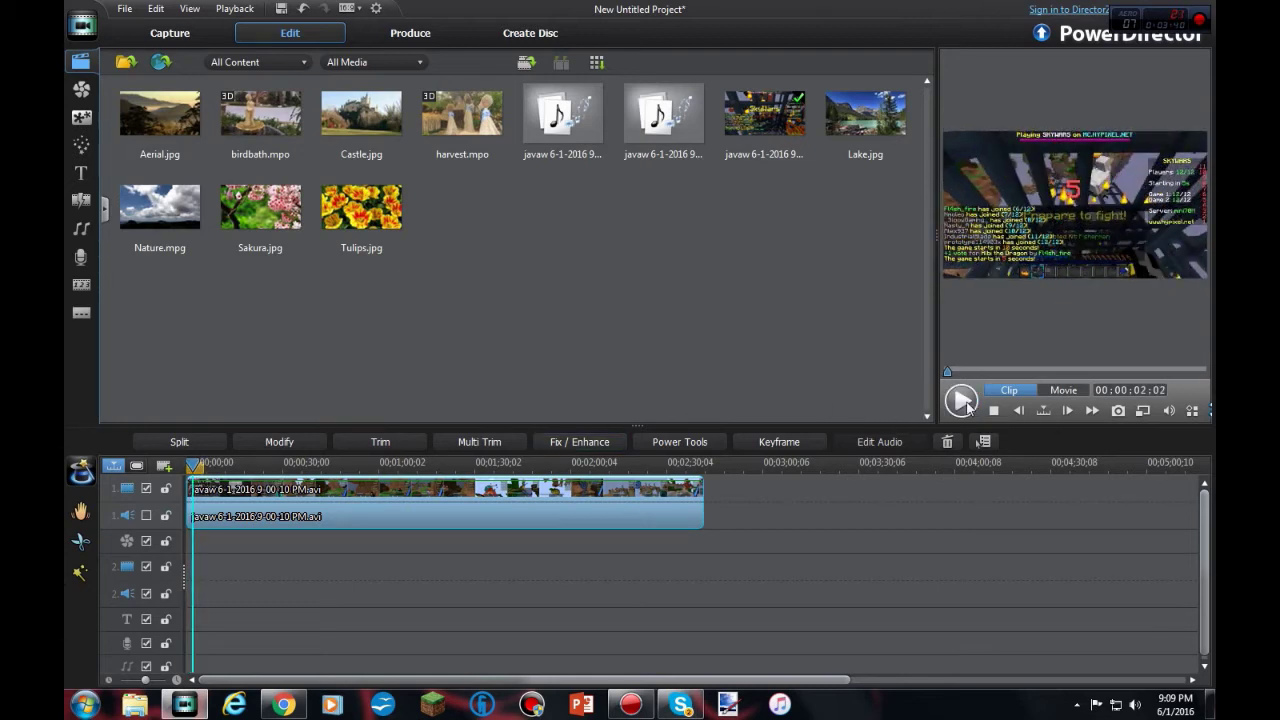
pyautogui.click(963, 402)
pyautogui.moveTo(557, 175); pyautogui.dragTo(580, 190)
pyautogui.moveTo(584, 88); pyautogui.dragTo(584, 90)
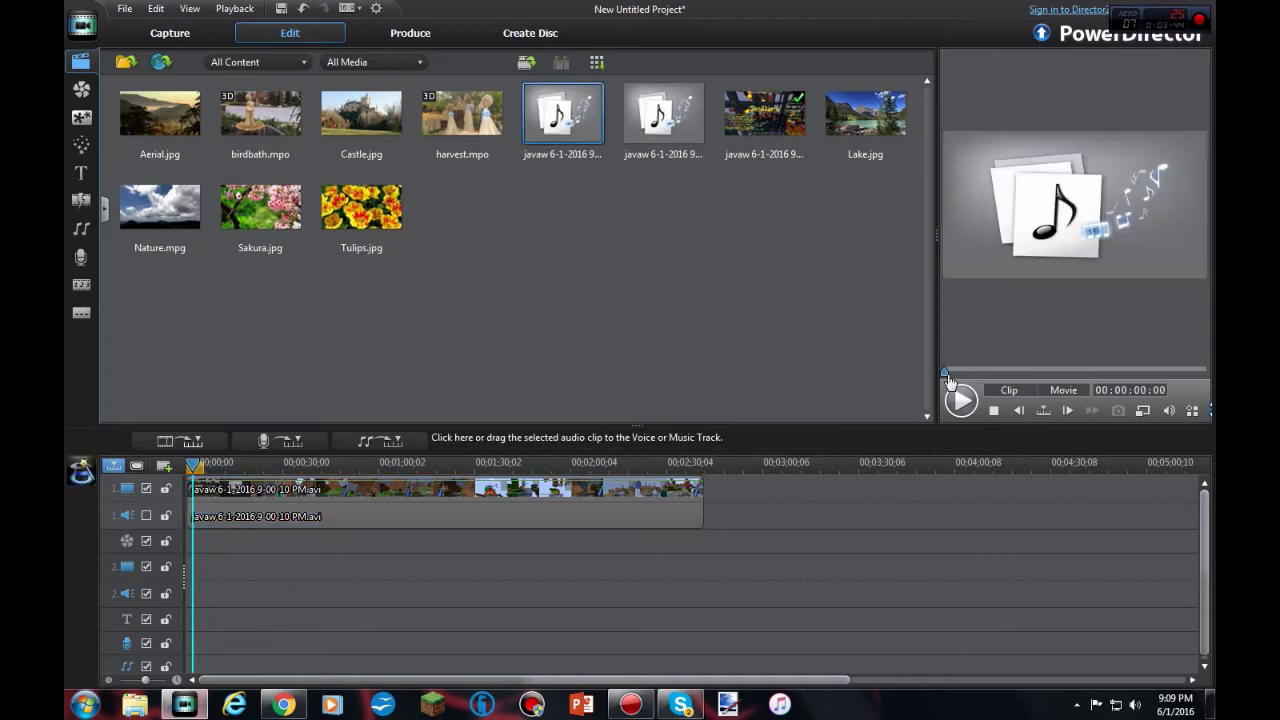
pyautogui.click(957, 408)
pyautogui.click(960, 400)
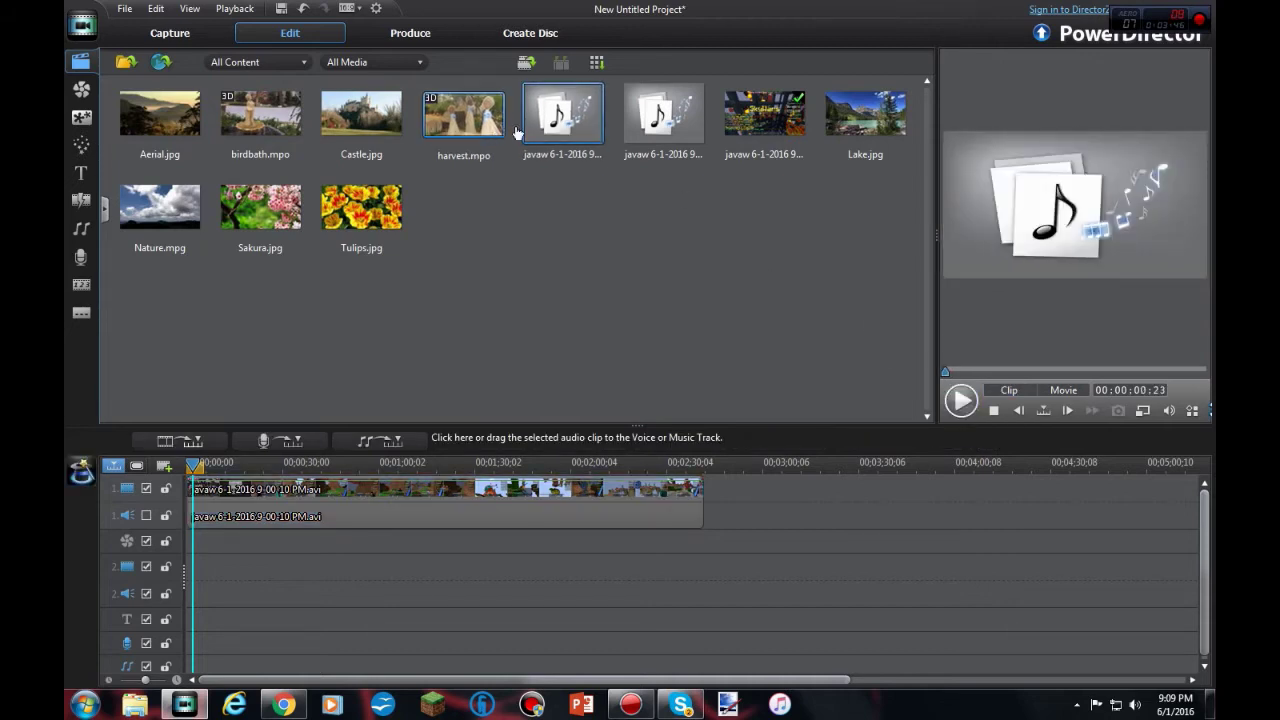
pyautogui.moveTo(560, 115); pyautogui.dragTo(188, 597)
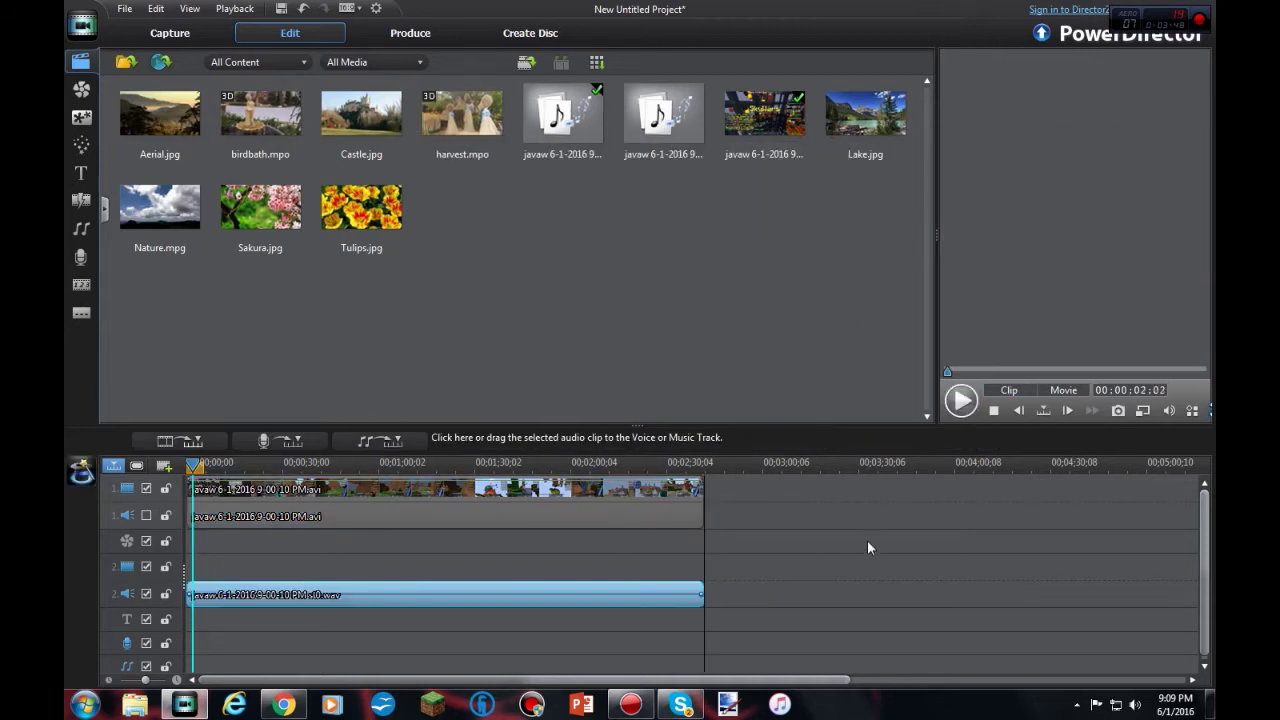
pyautogui.moveTo(662, 118); pyautogui.dragTo(190, 645)
pyautogui.click(430, 595)
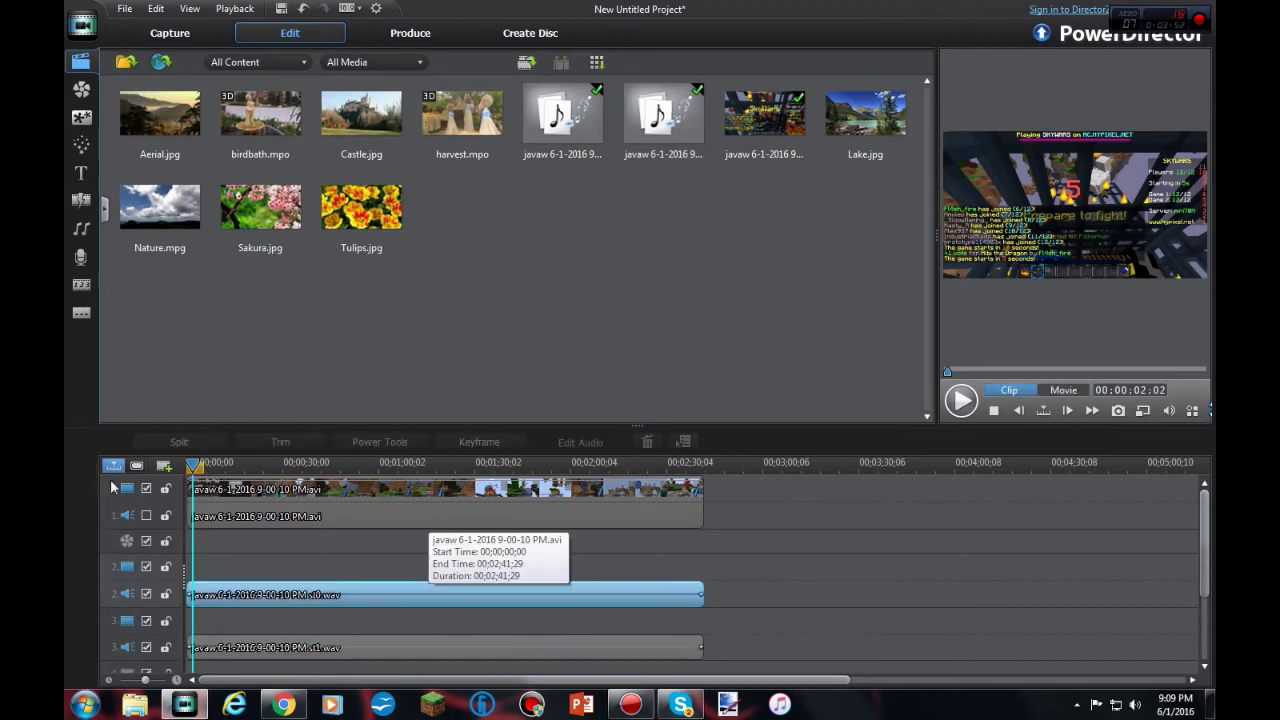
# Return the playhead to the start of the timeline and disable the empty video tracks 2 and 3
pyautogui.click(188, 464)
pyautogui.click(200, 595)
pyautogui.click(146, 620)
pyautogui.click(146, 566)
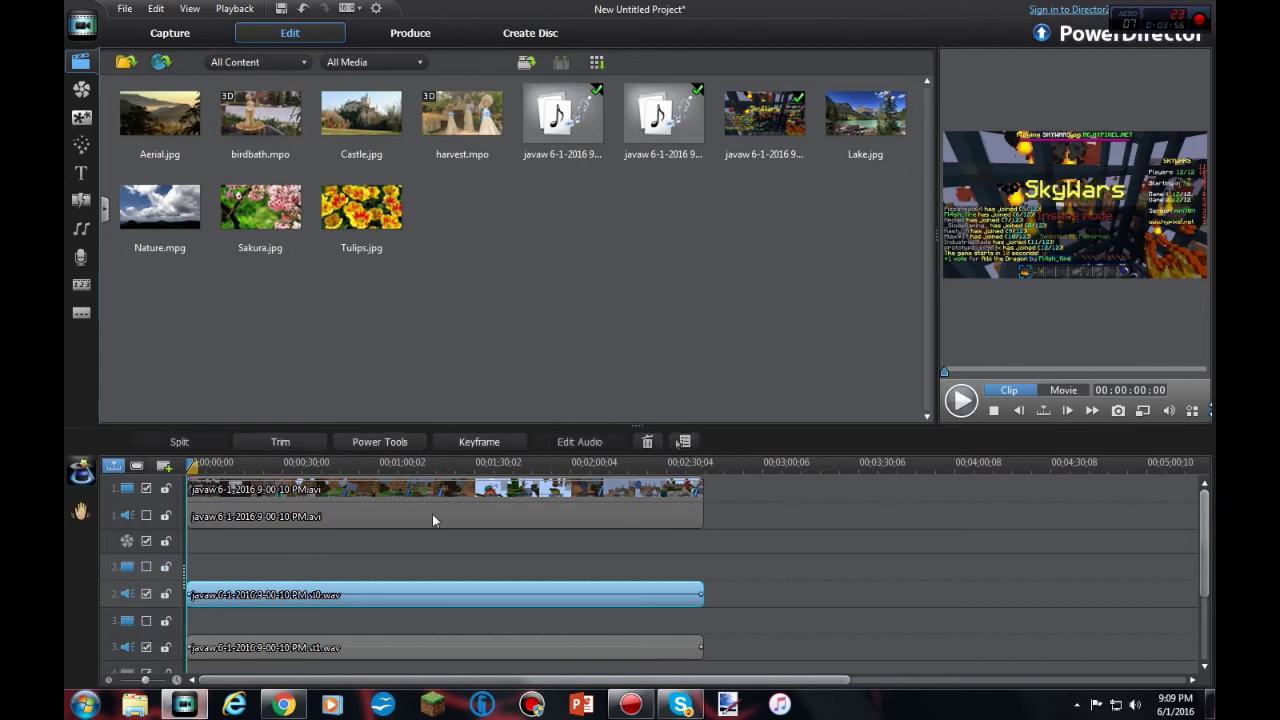
pyautogui.click(934, 594)
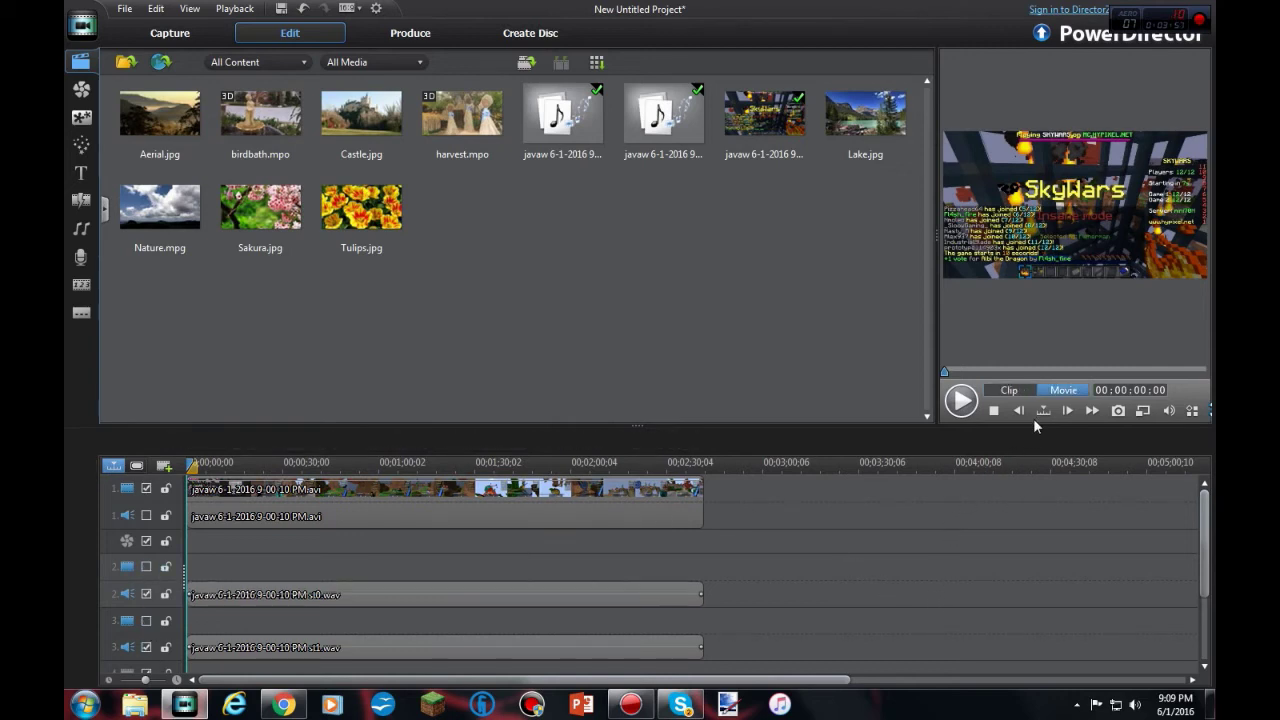
pyautogui.click(146, 566)
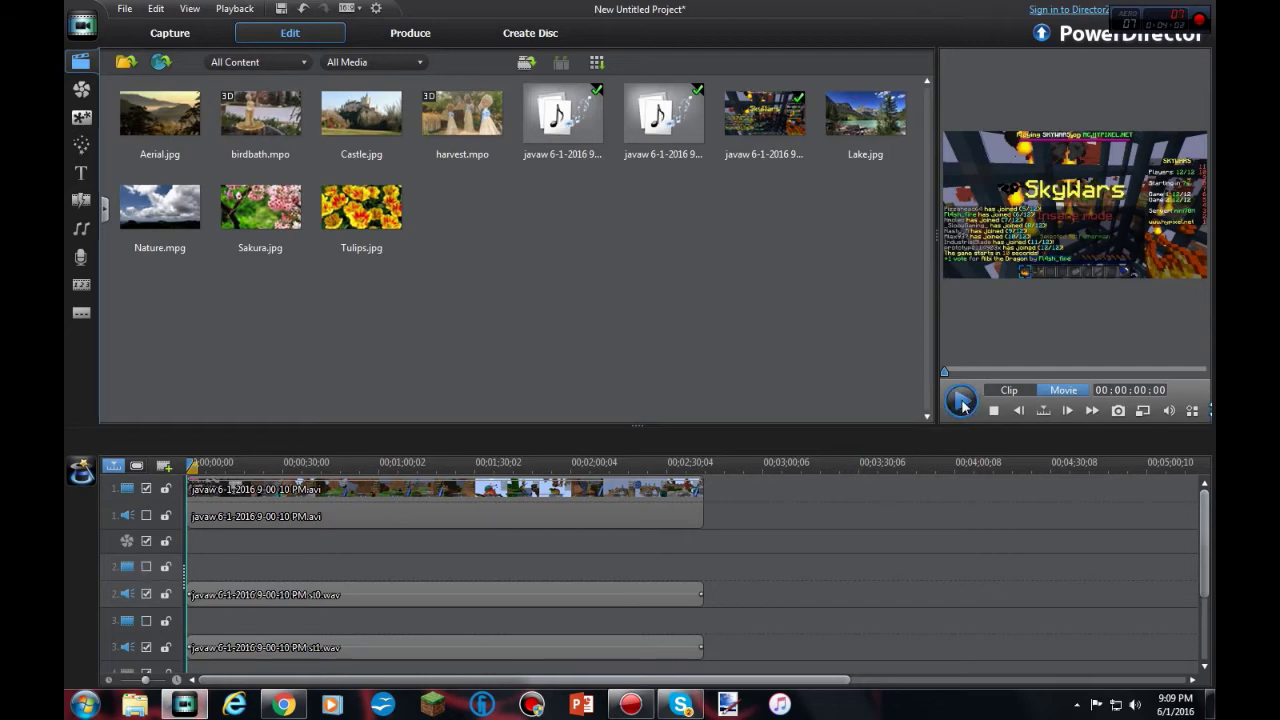
# Preview the movie with both WAV tracks, trying the enable switches of track 1's video and audio between playbacks
pyautogui.click(961, 401)
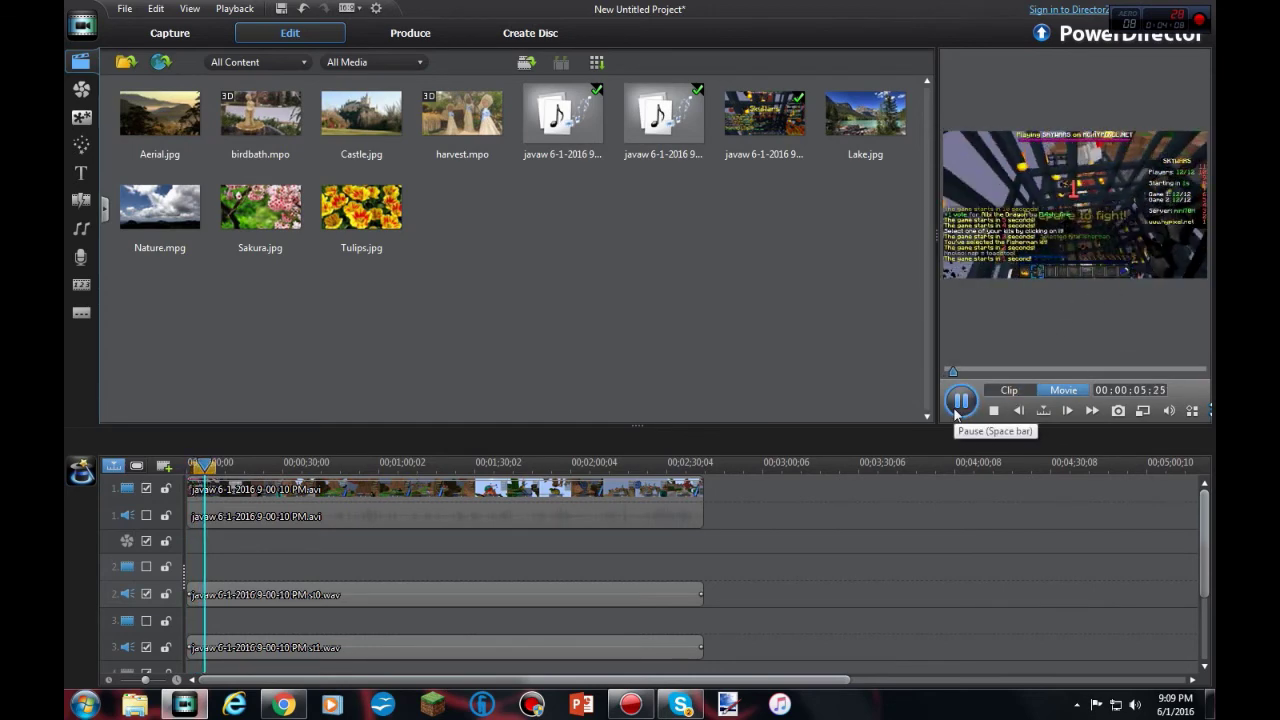
pyautogui.click(958, 403)
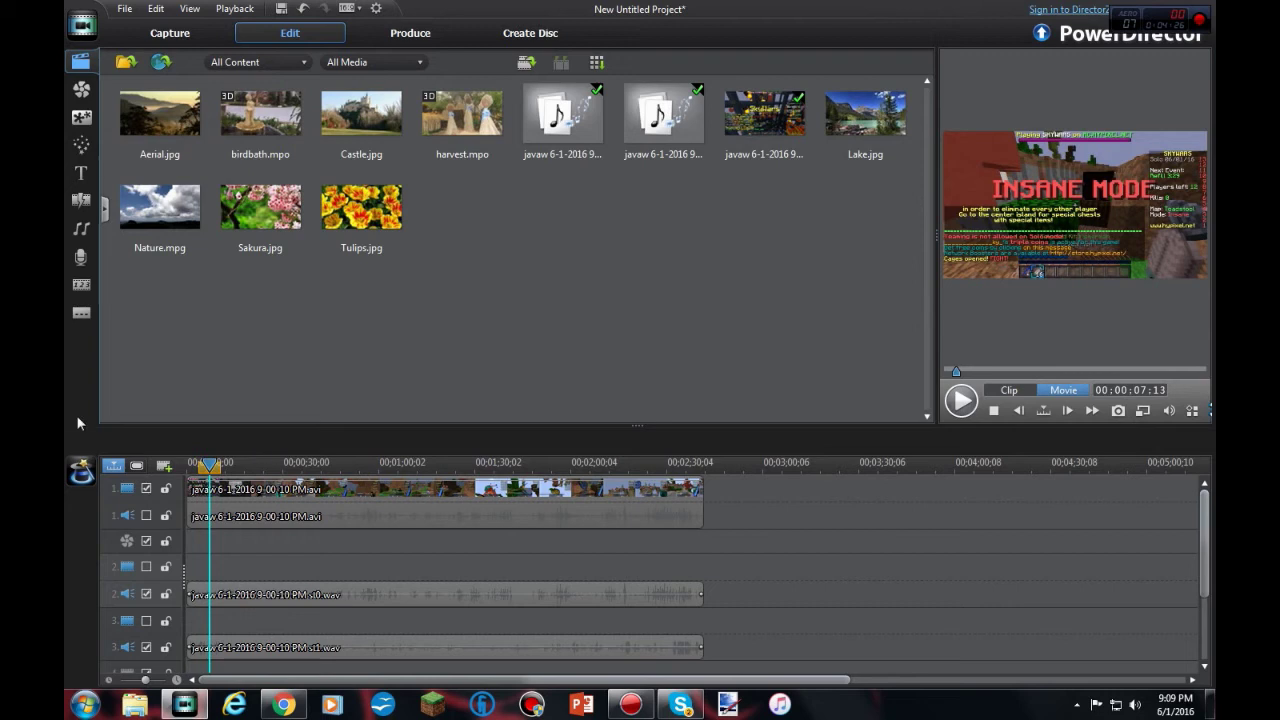
pyautogui.click(146, 489)
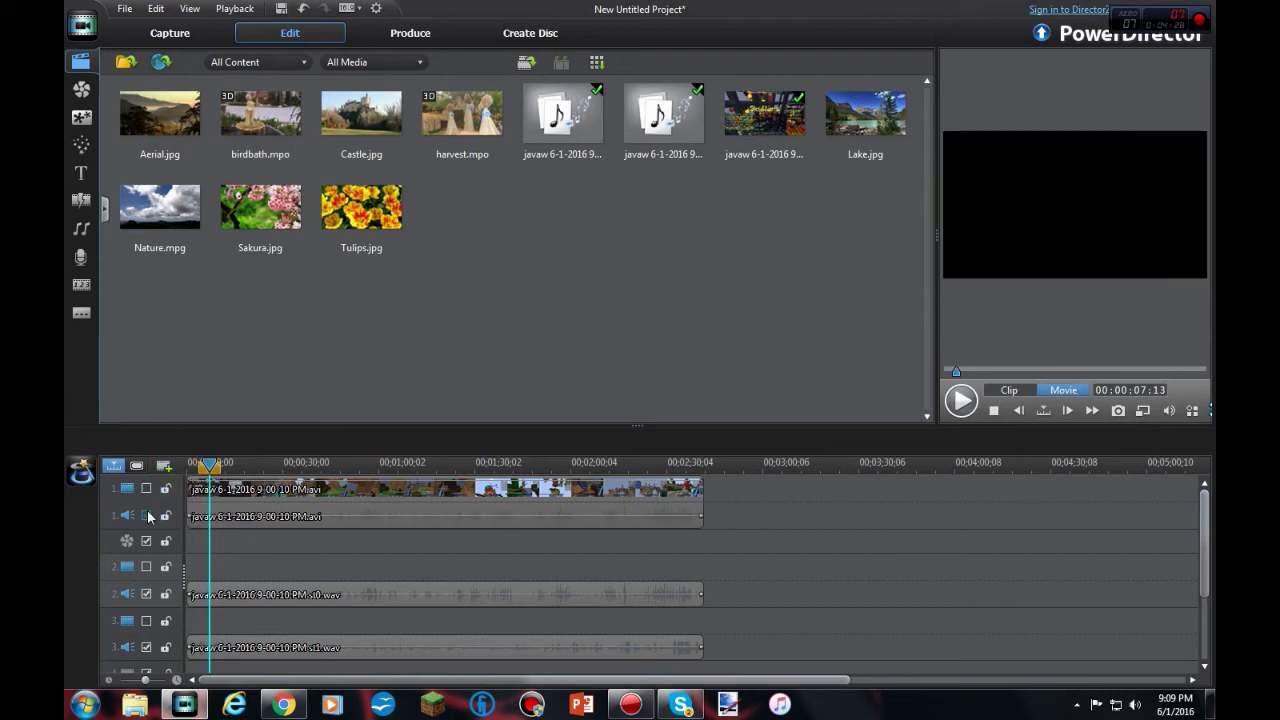
pyautogui.click(147, 515)
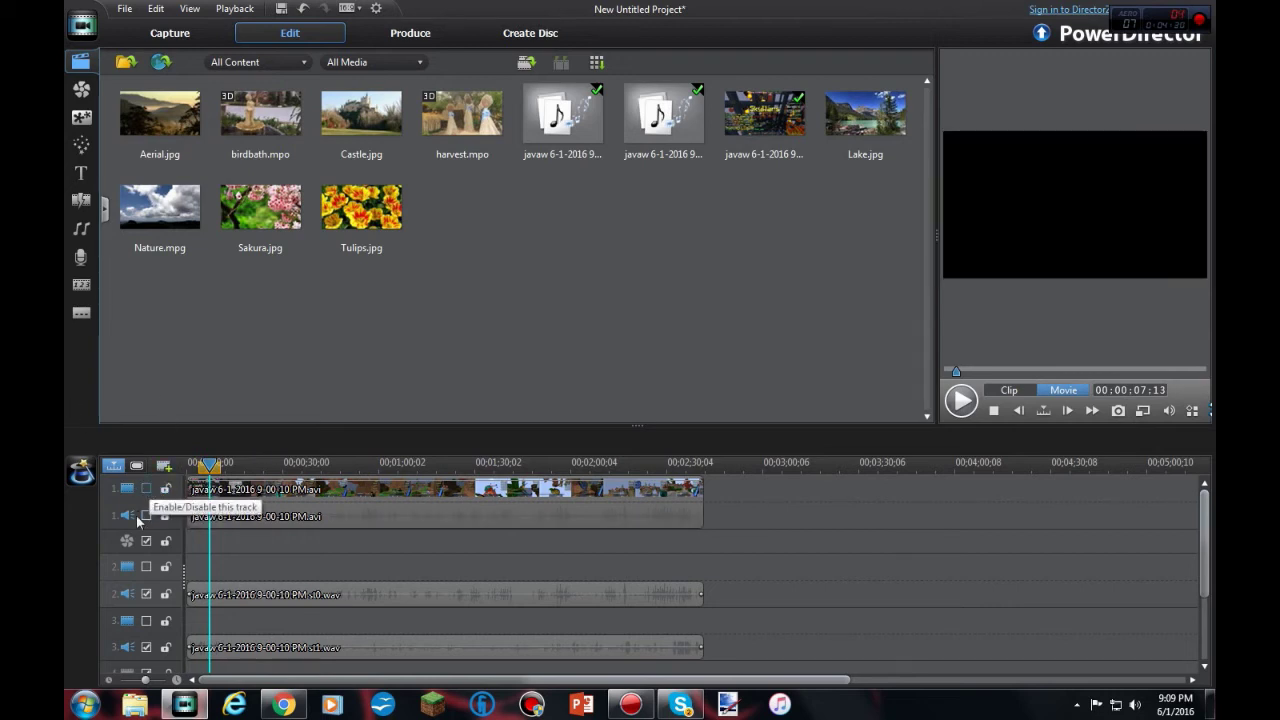
pyautogui.click(146, 489)
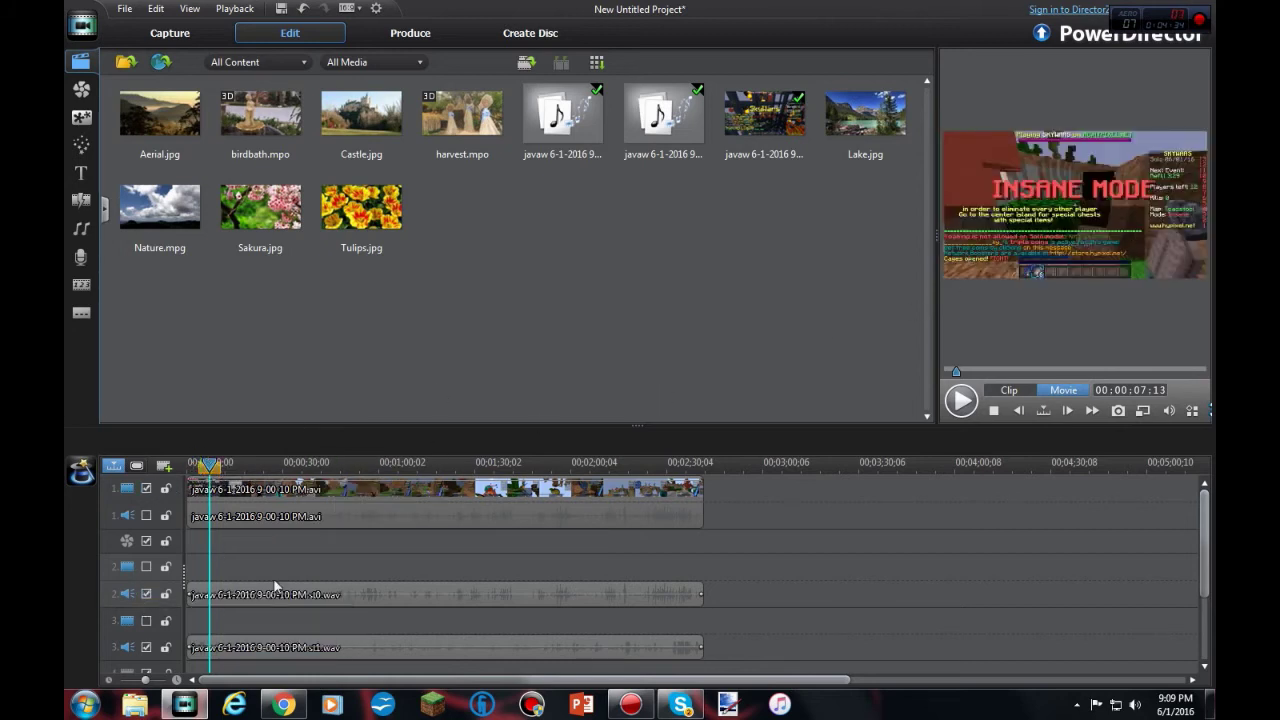
pyautogui.click(961, 400)
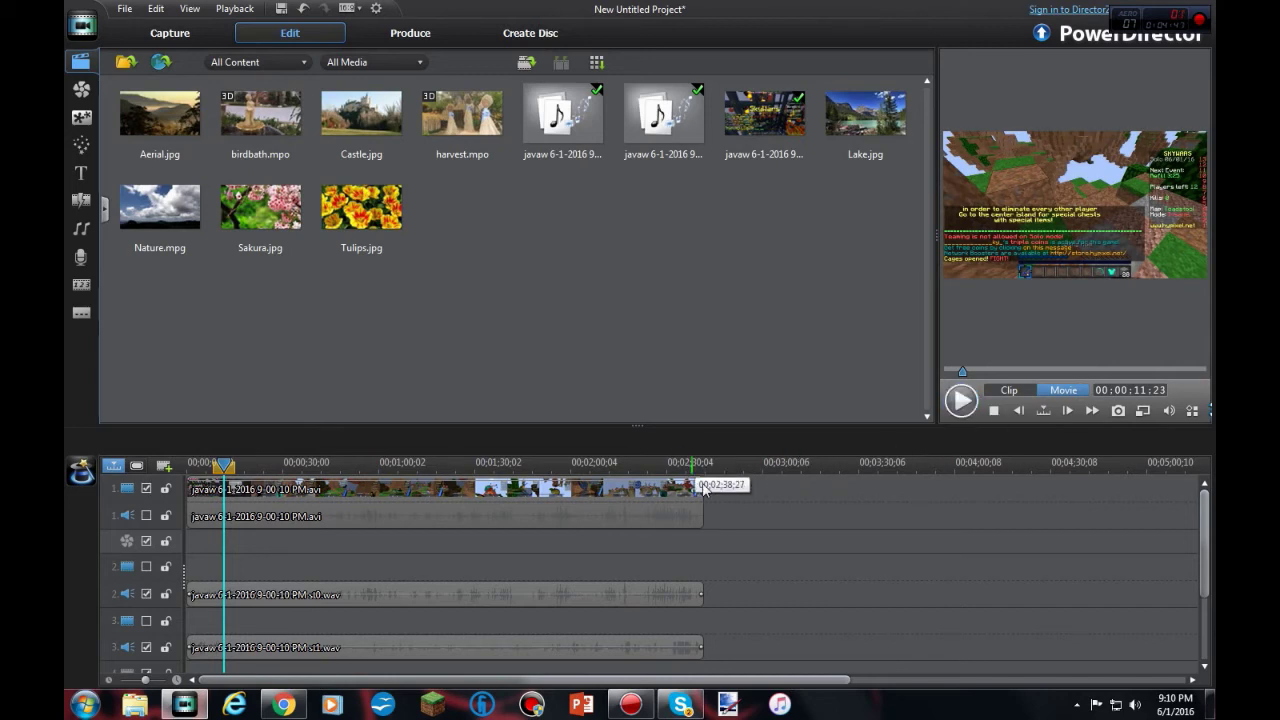
# Move the playhead to 00;02;39;04, near the end of the clips on the timeline
pyautogui.moveTo(840, 684); pyautogui.dragTo(1128, 675)
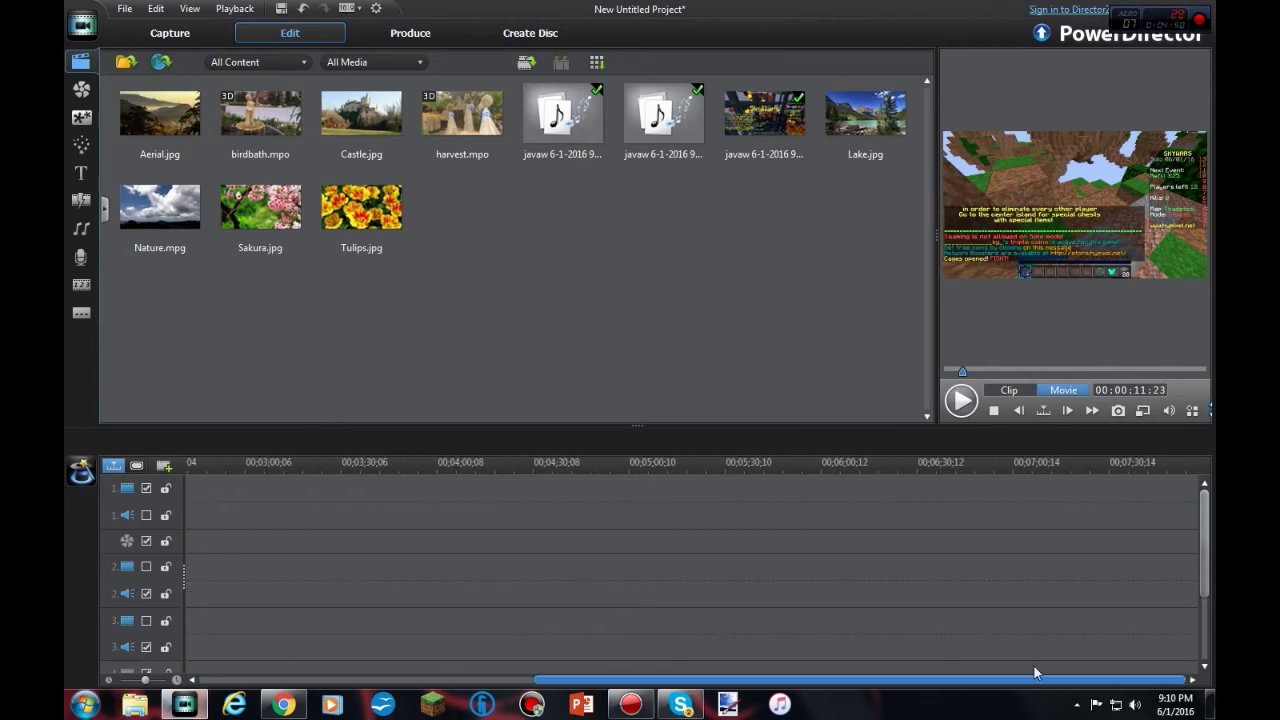
pyautogui.moveTo(1034, 674); pyautogui.dragTo(648, 649)
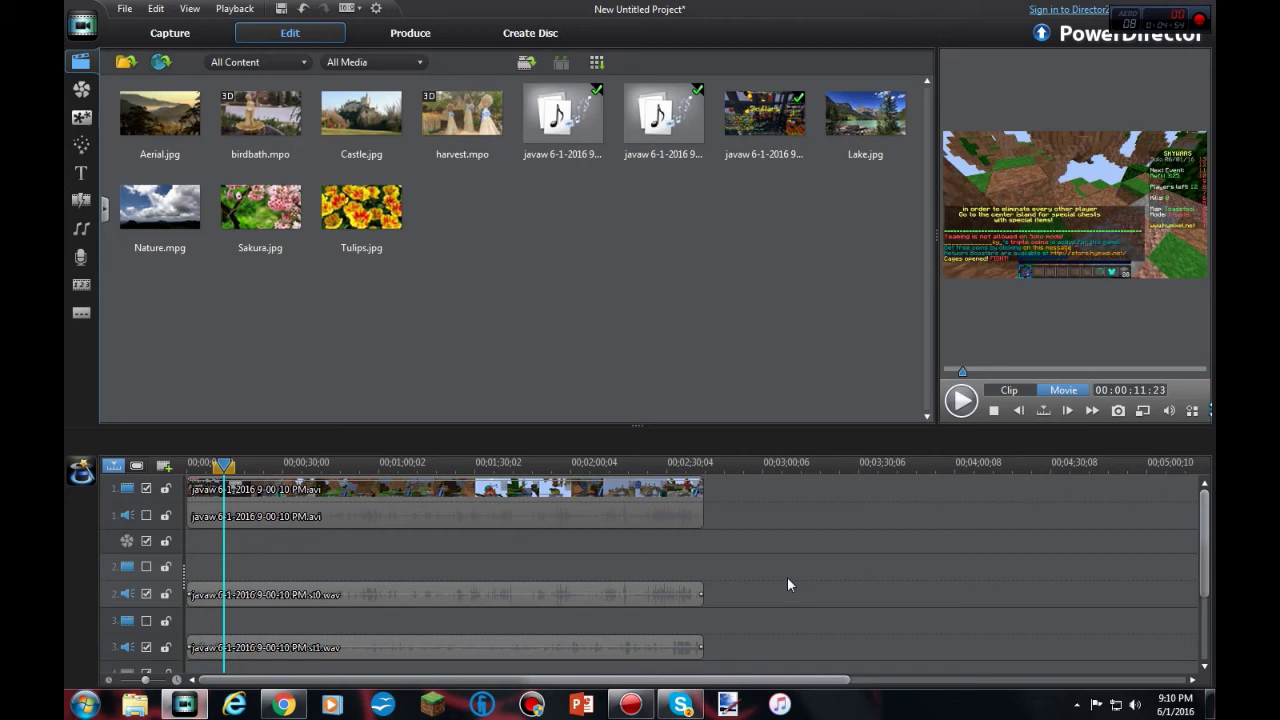
pyautogui.click(697, 465)
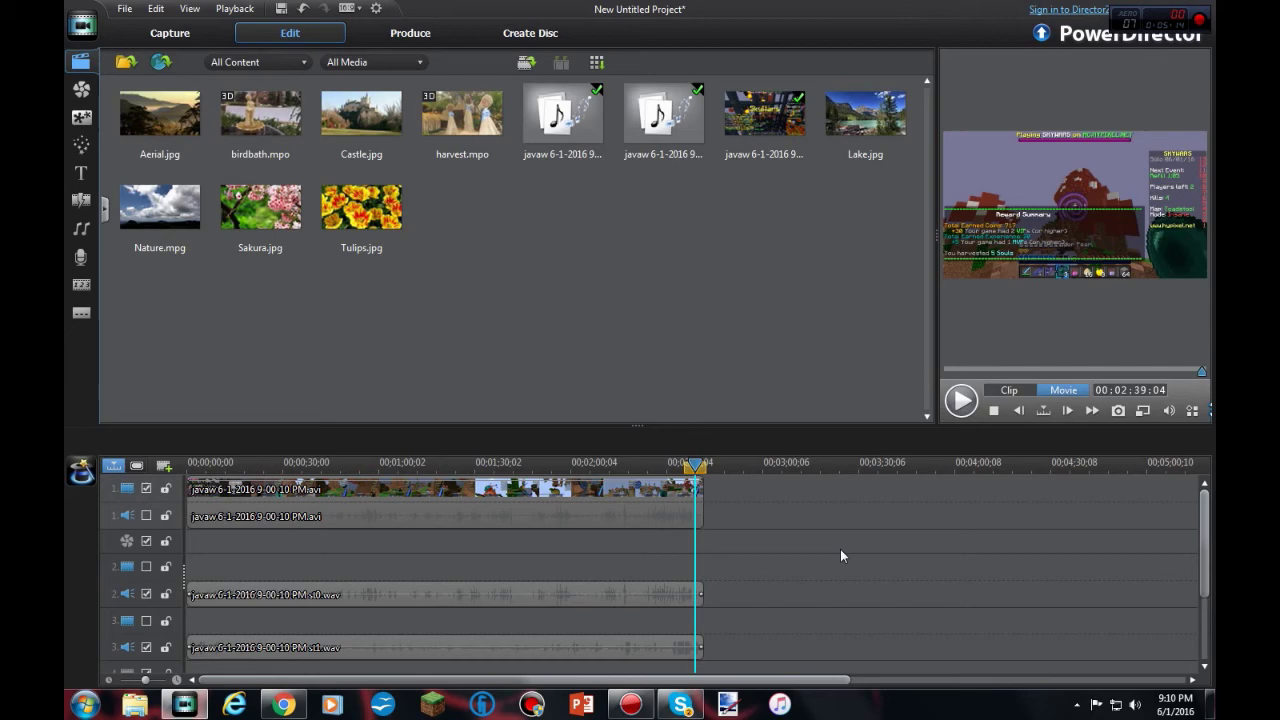
# Open the Videos library in a Windows Explorer window over the editor
pyautogui.click(135, 705)
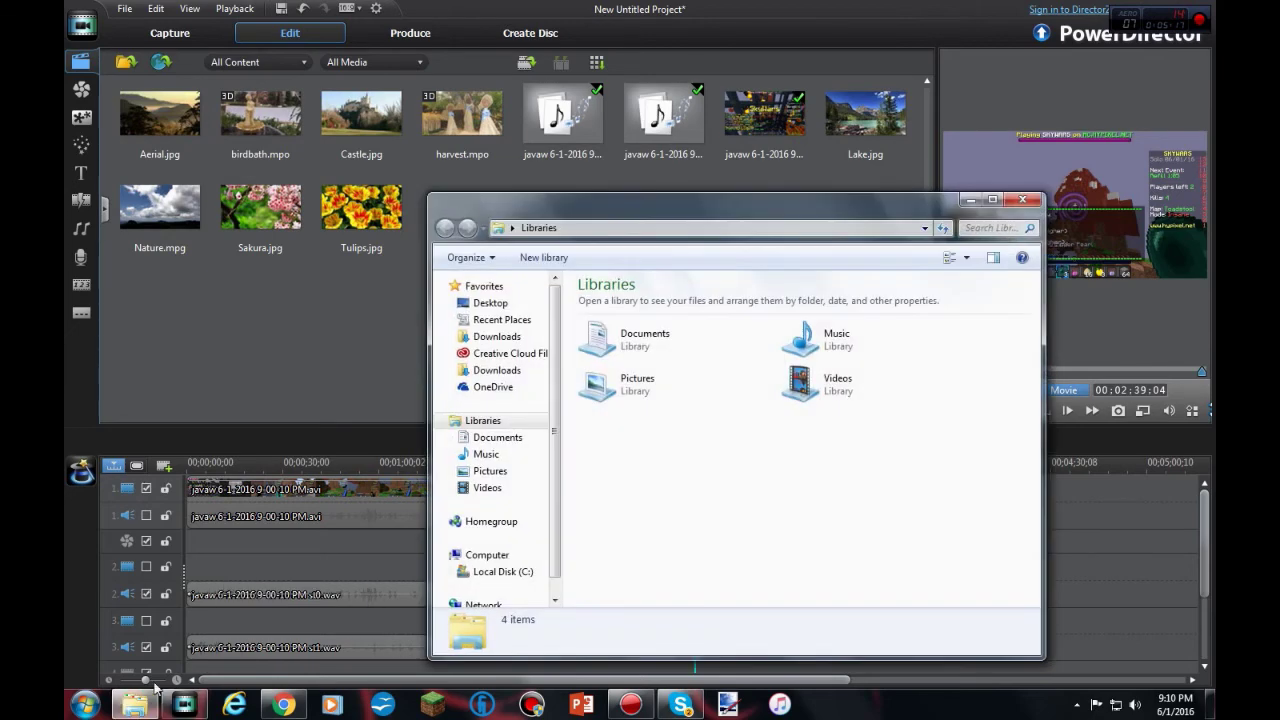
pyautogui.click(508, 488)
pyautogui.moveTo(598, 196); pyautogui.dragTo(590, 150)
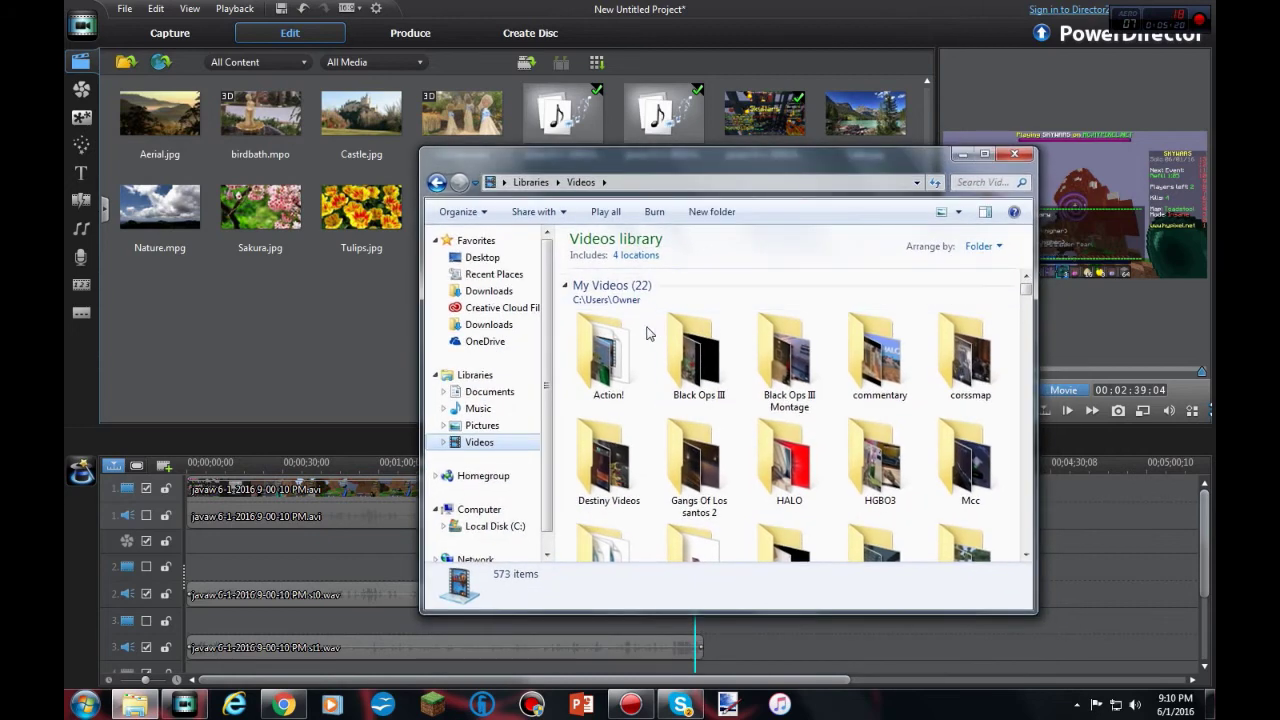
pyautogui.rightClick(650, 328)
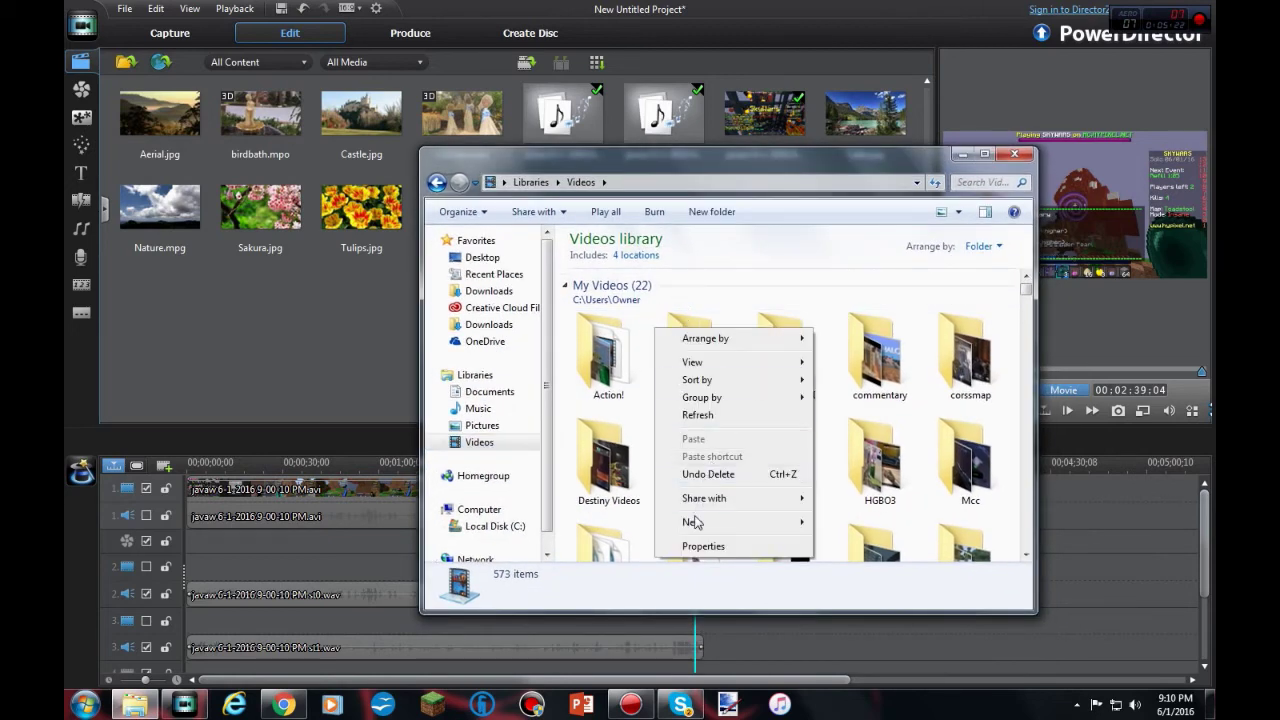
pyautogui.moveTo(697, 522)
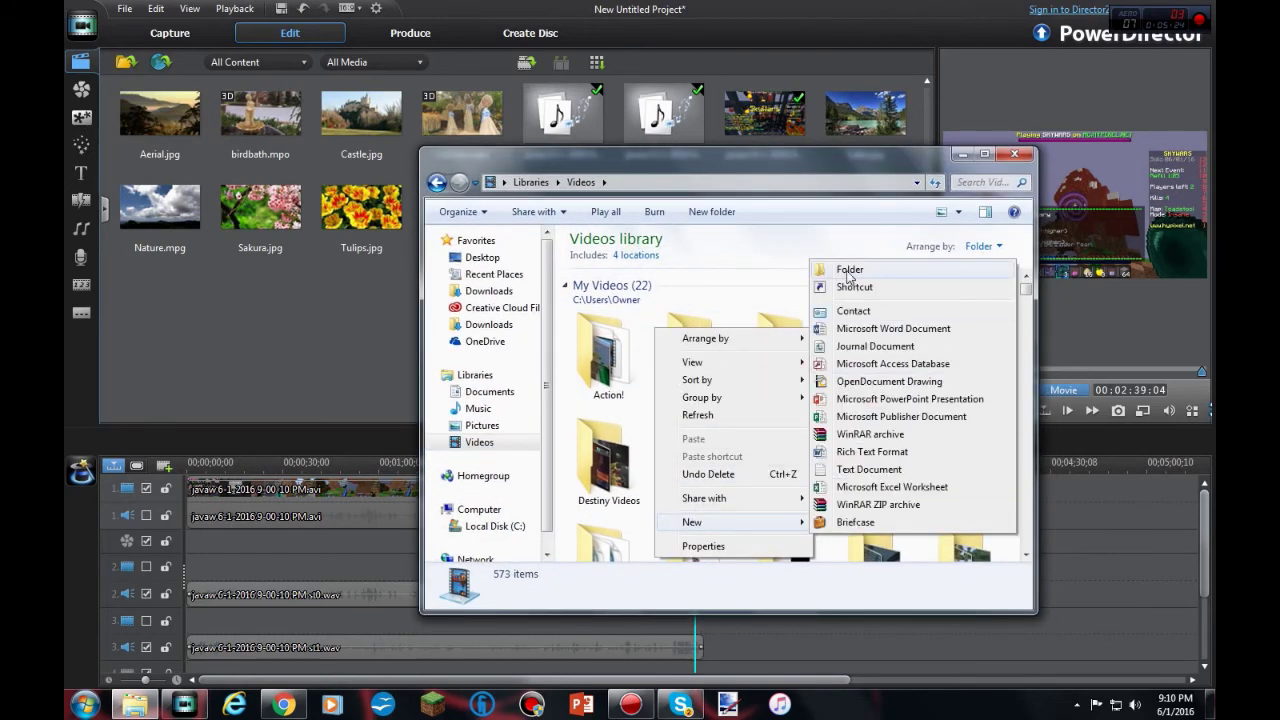
pyautogui.click(571, 342)
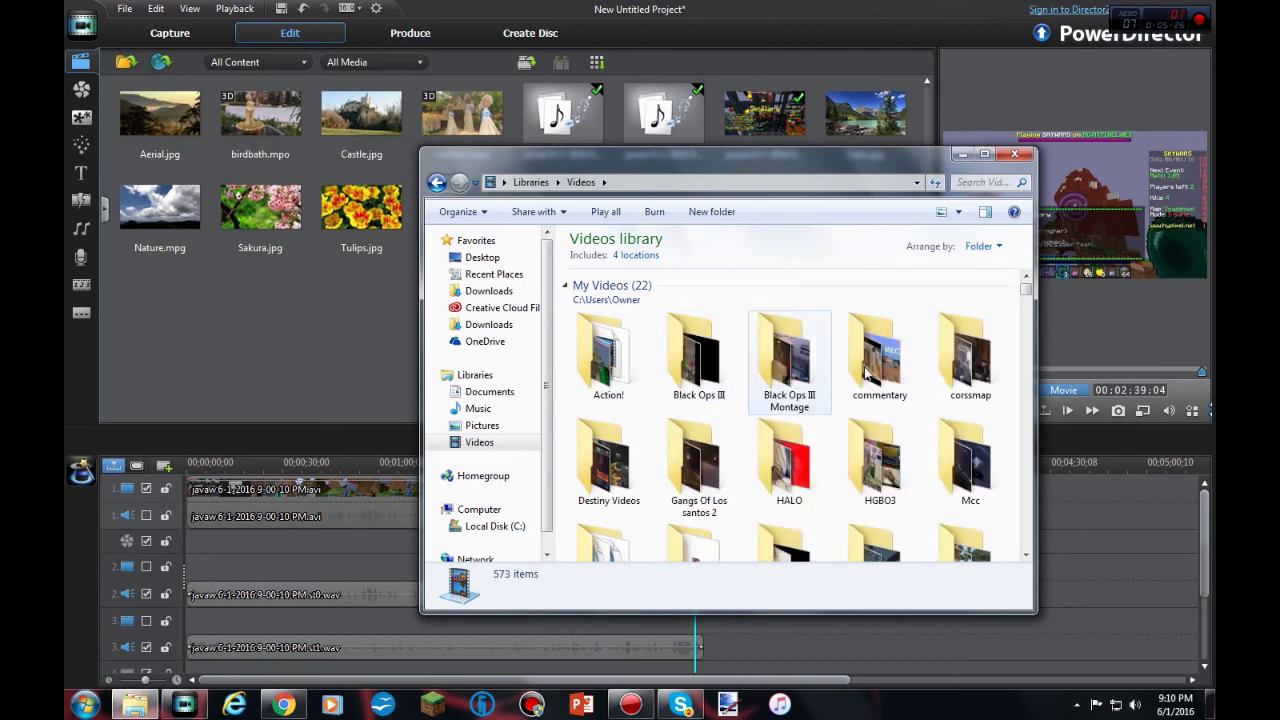
# Open the MCCommentary folder, review the AudioStreamSplitter application and the split WAV files stored with the video, and close the folder
pyautogui.moveTo(1026, 288)
pyautogui.mouseDown()
pyautogui.moveTo(1027, 304)
pyautogui.moveTo(1027, 290)
pyautogui.mouseUp()
pyautogui.doubleClick(609, 350)
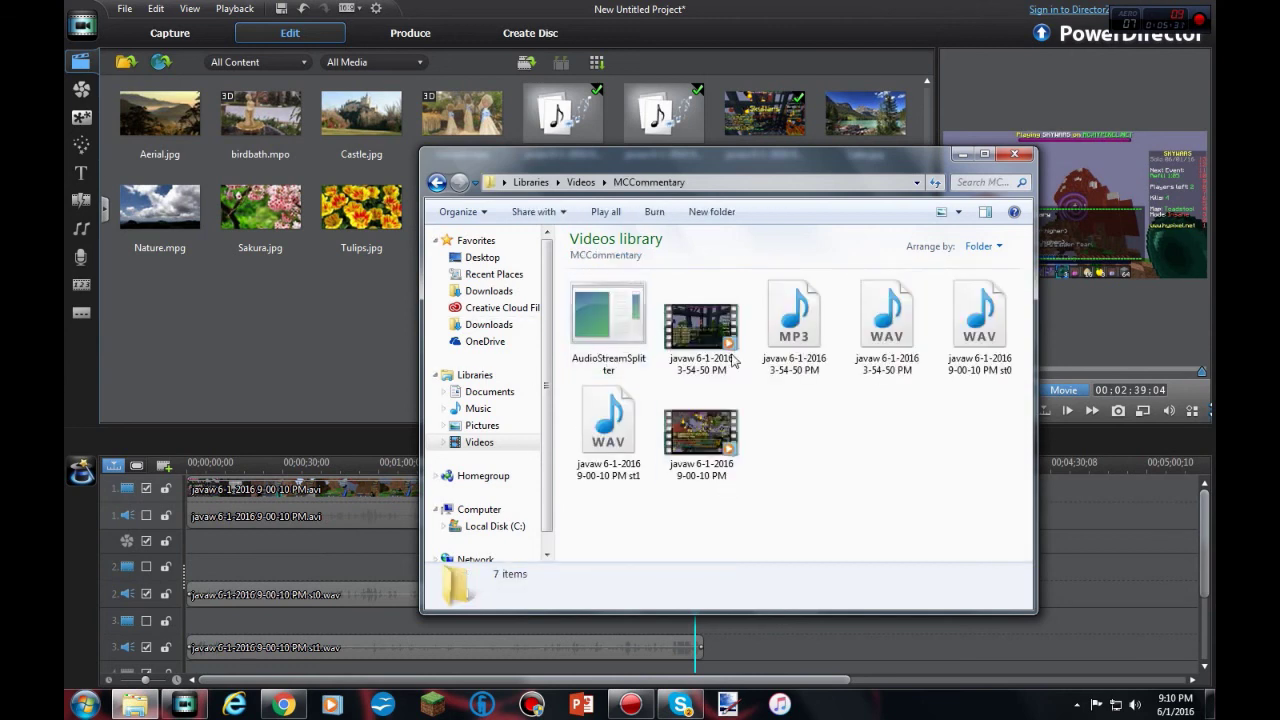
pyautogui.click(610, 328)
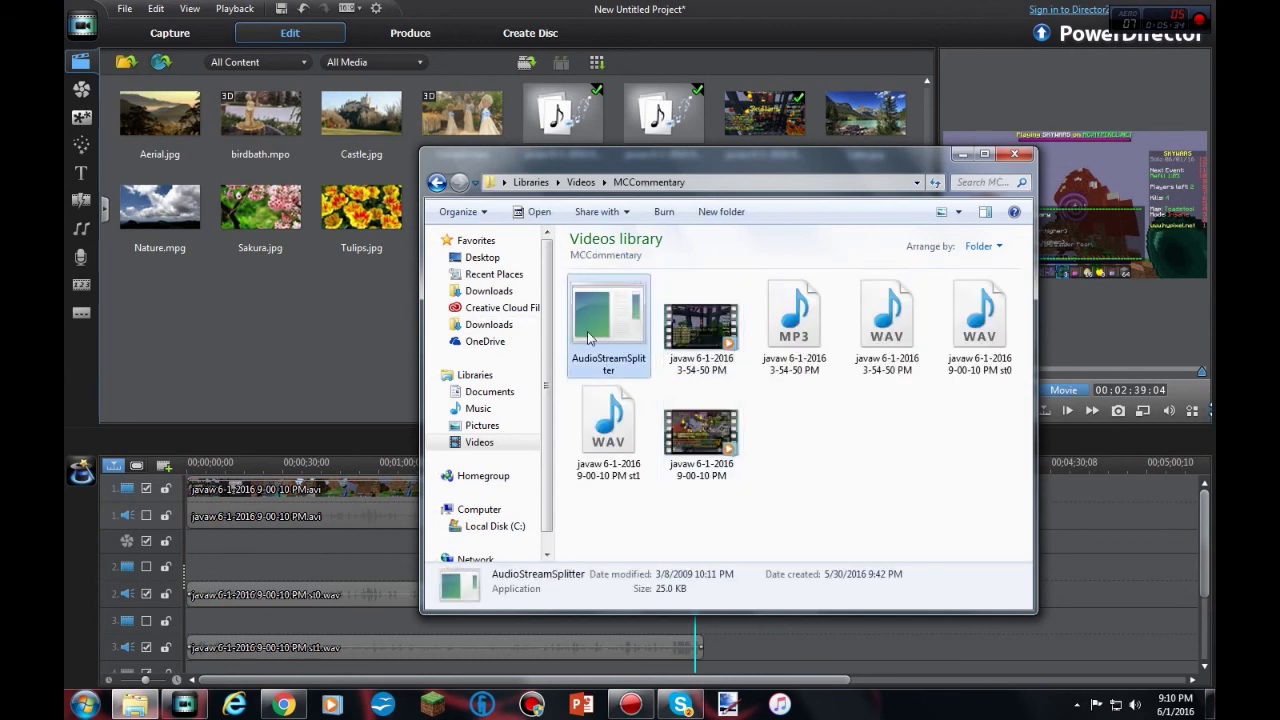
pyautogui.click(808, 445)
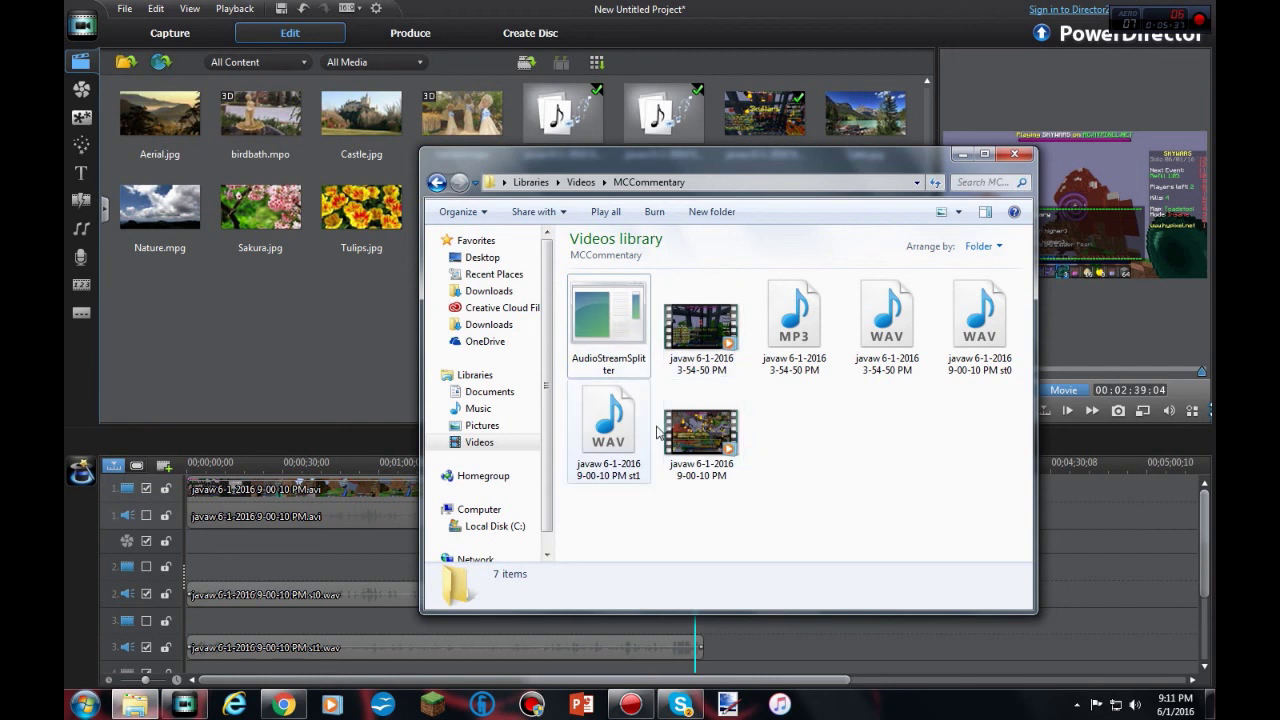
pyautogui.click(968, 340)
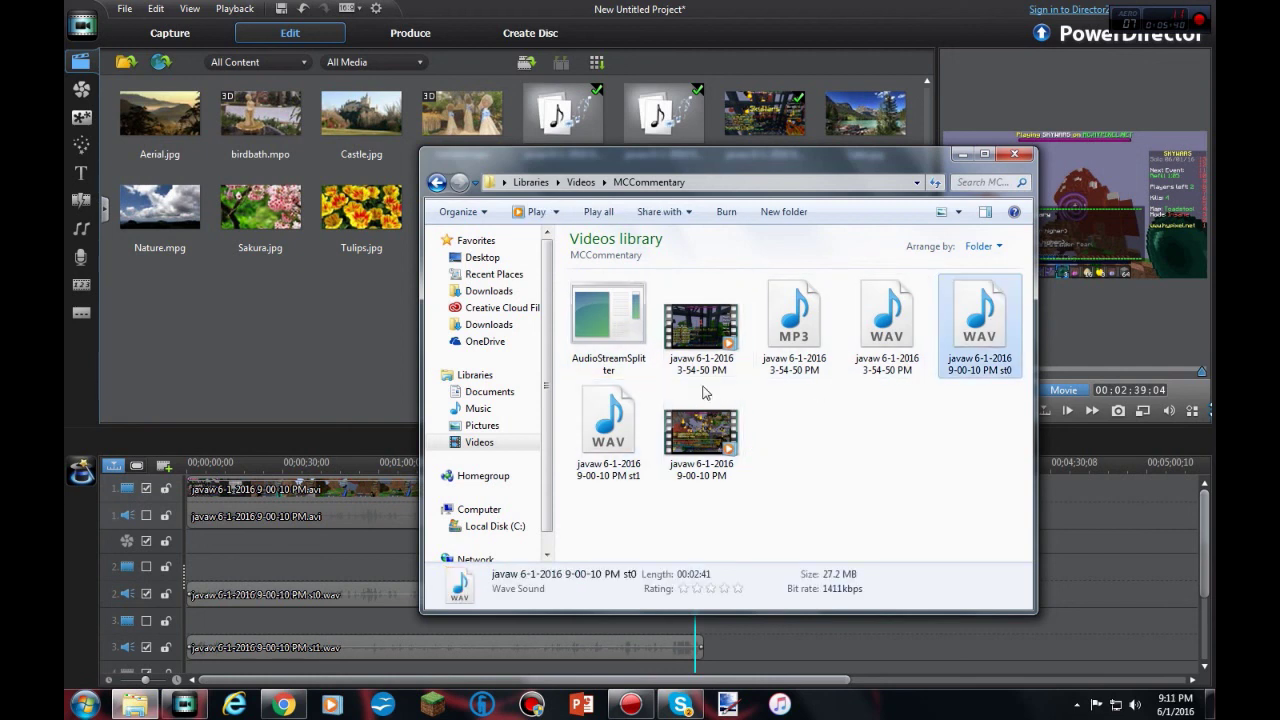
pyautogui.click(1014, 153)
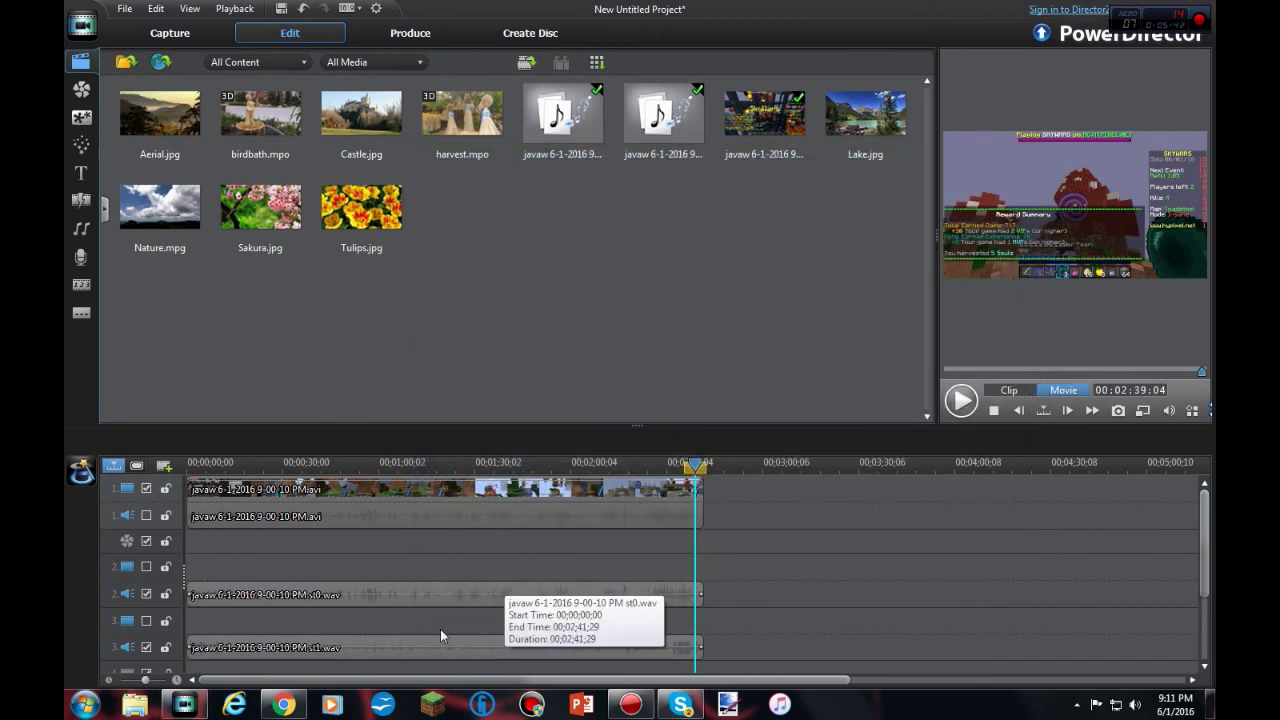
# Switch to the Action! recorder window
pyautogui.click(631, 705)
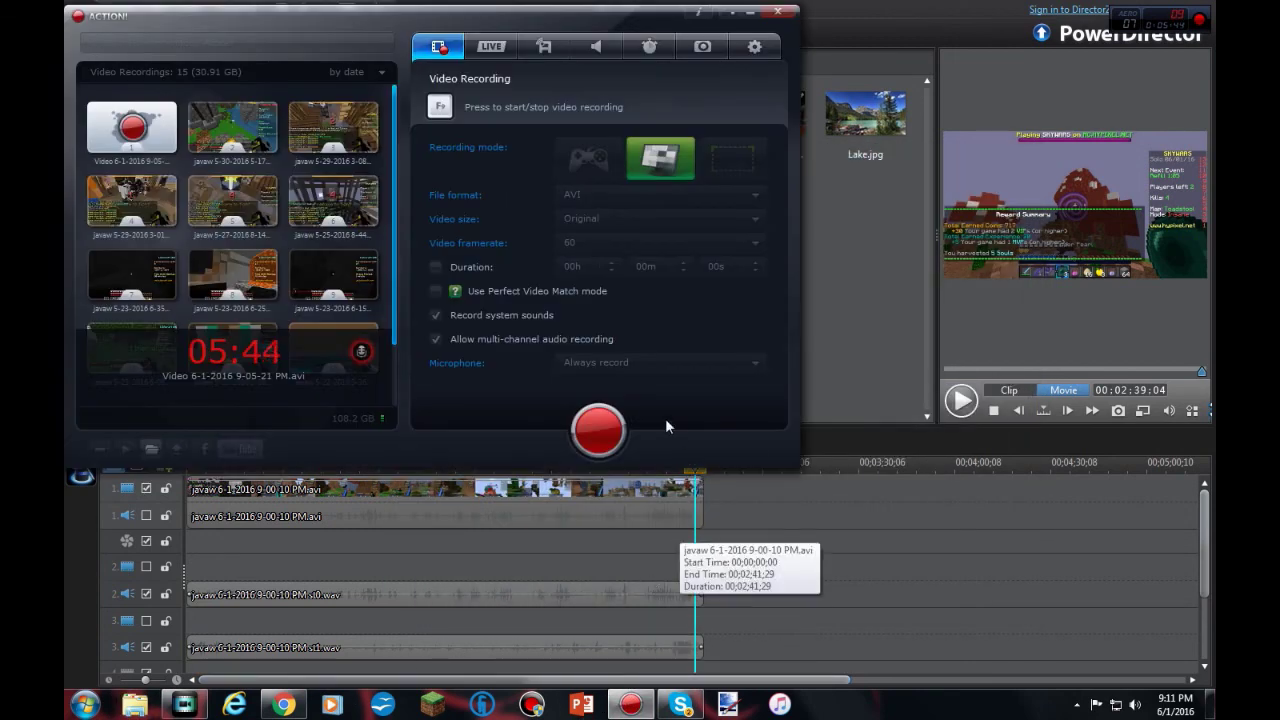